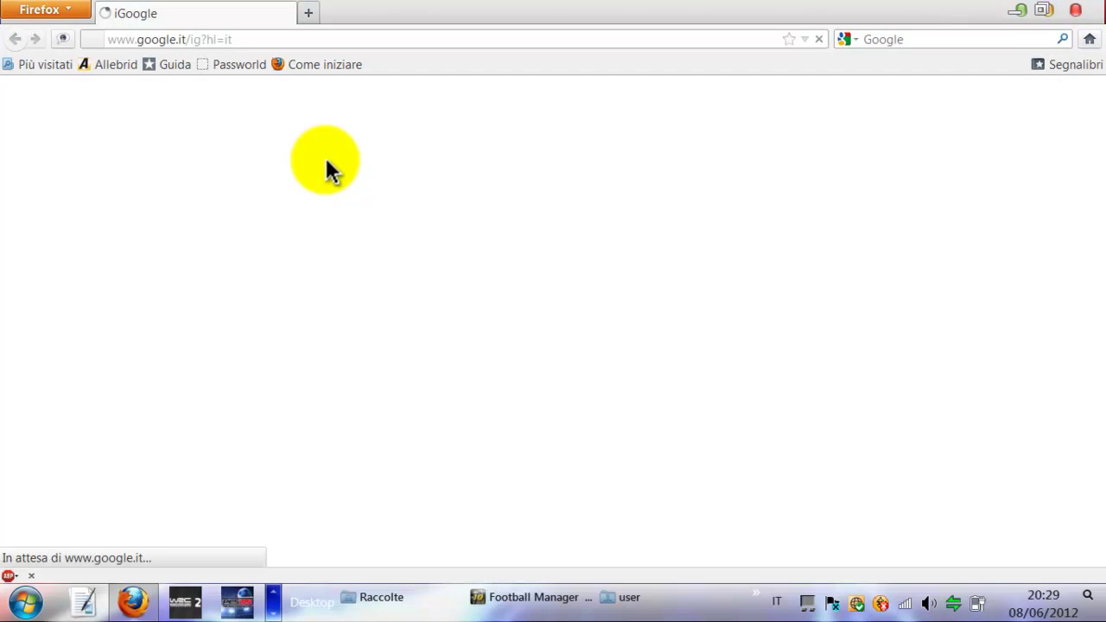
Search Google for utorrent.com and open the official µTorrent website from the results
{"action": "left_click", "coordinate": [311, 134]}
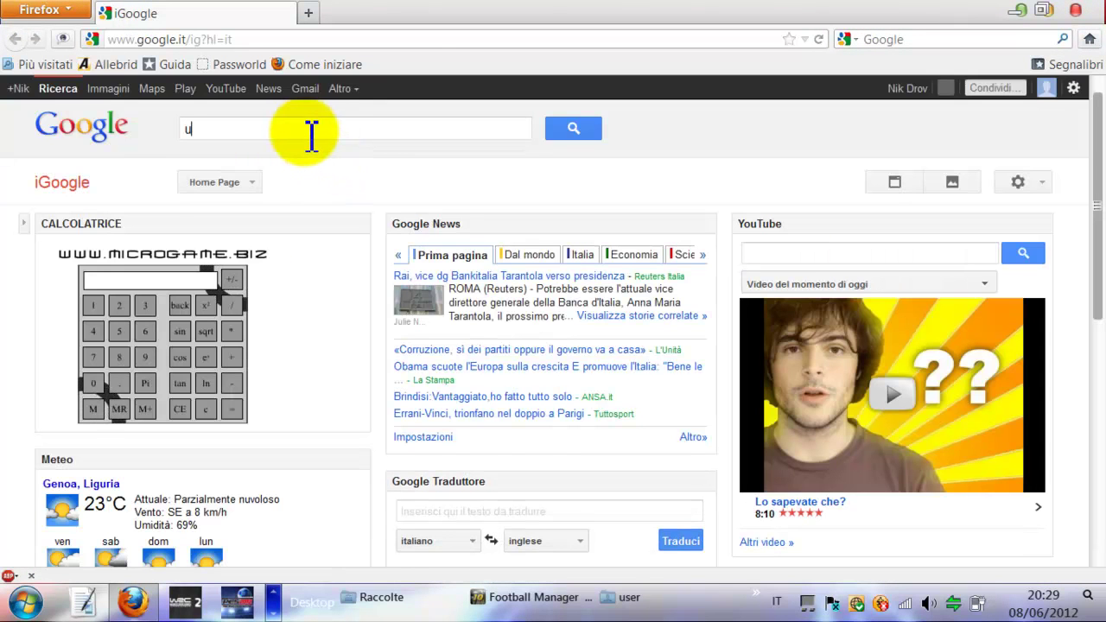
{"action": "type", "text": "utorrent.com"}
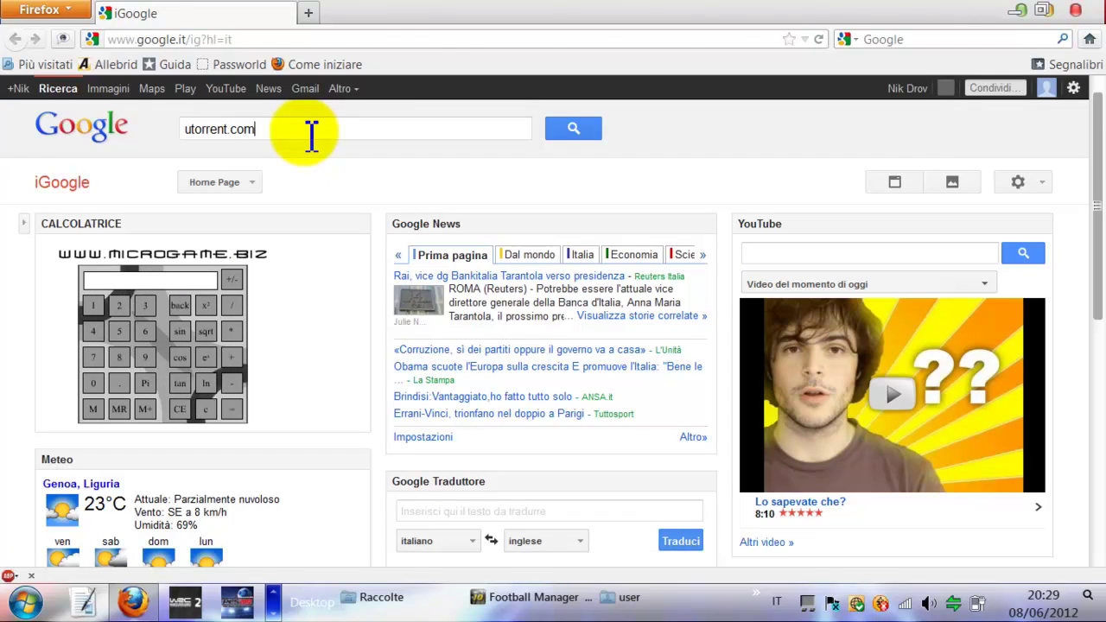
{"action": "key", "text": "Return"}
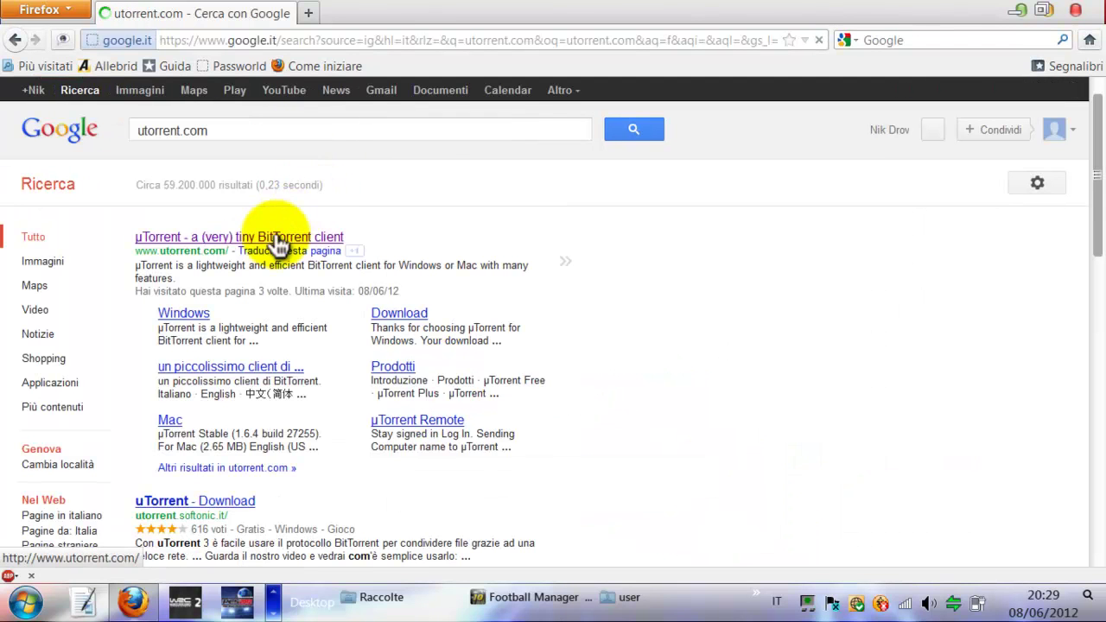
{"action": "left_click", "coordinate": [279, 239]}
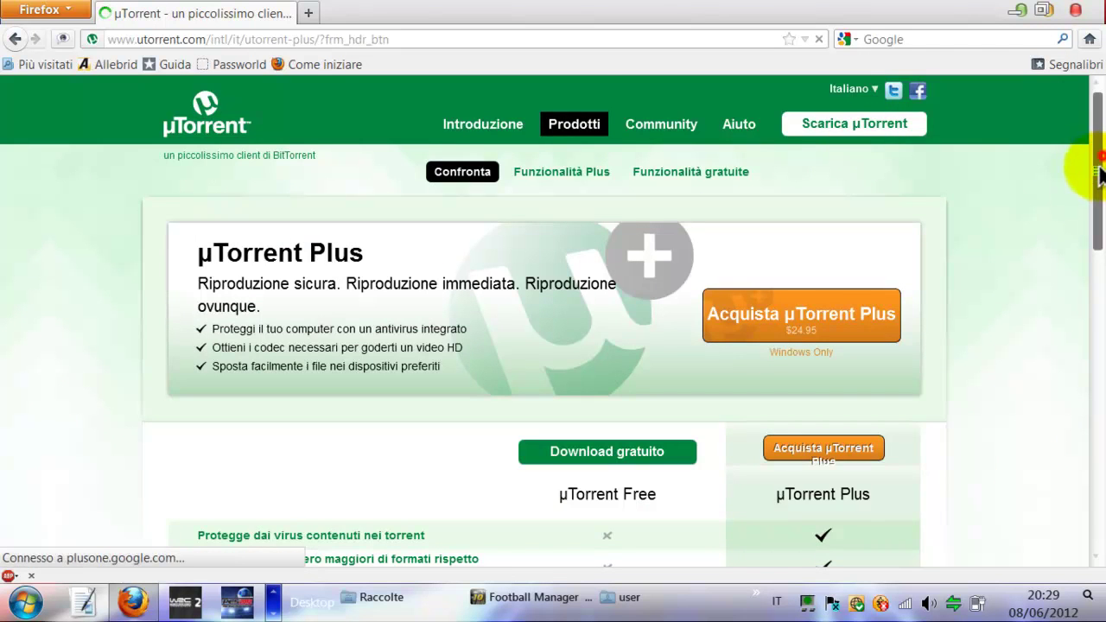
Request the free µTorrent download for Windows, cancel saving uTorrent.exe and close the browser
{"action": "left_click_drag", "start_coordinate": [1100, 173], "coordinate": [1099, 240]}
{"action": "left_click", "coordinate": [650, 232]}
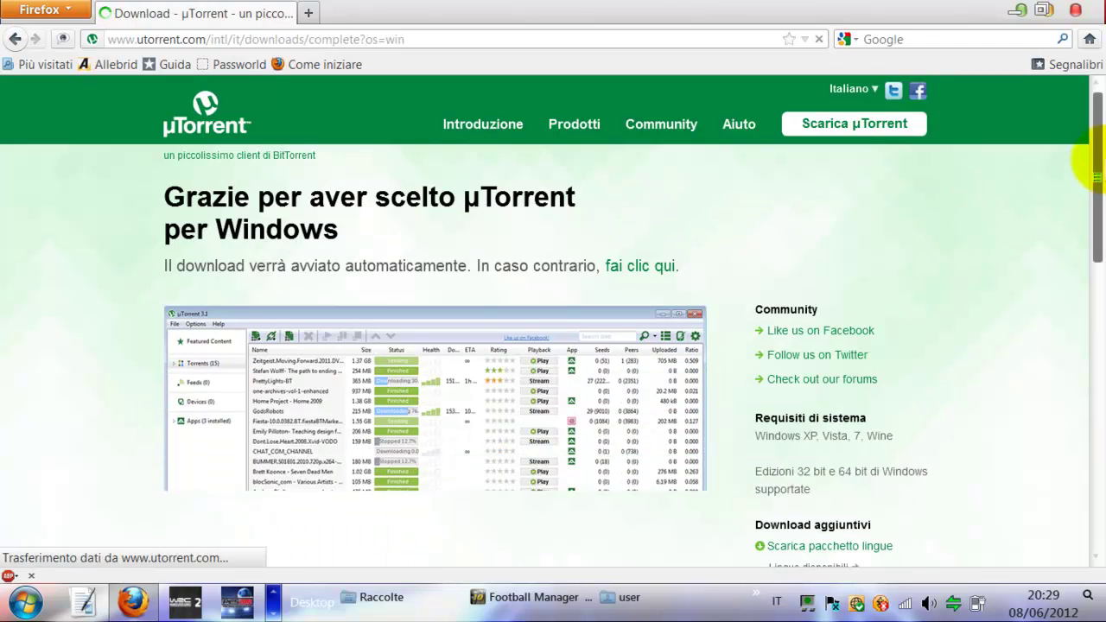
{"action": "mouse_move", "coordinate": [1094, 168]}
{"action": "left_mouse_down"}
{"action": "mouse_move", "coordinate": [1098, 268]}
{"action": "mouse_move", "coordinate": [1091, 149]}
{"action": "left_mouse_up"}
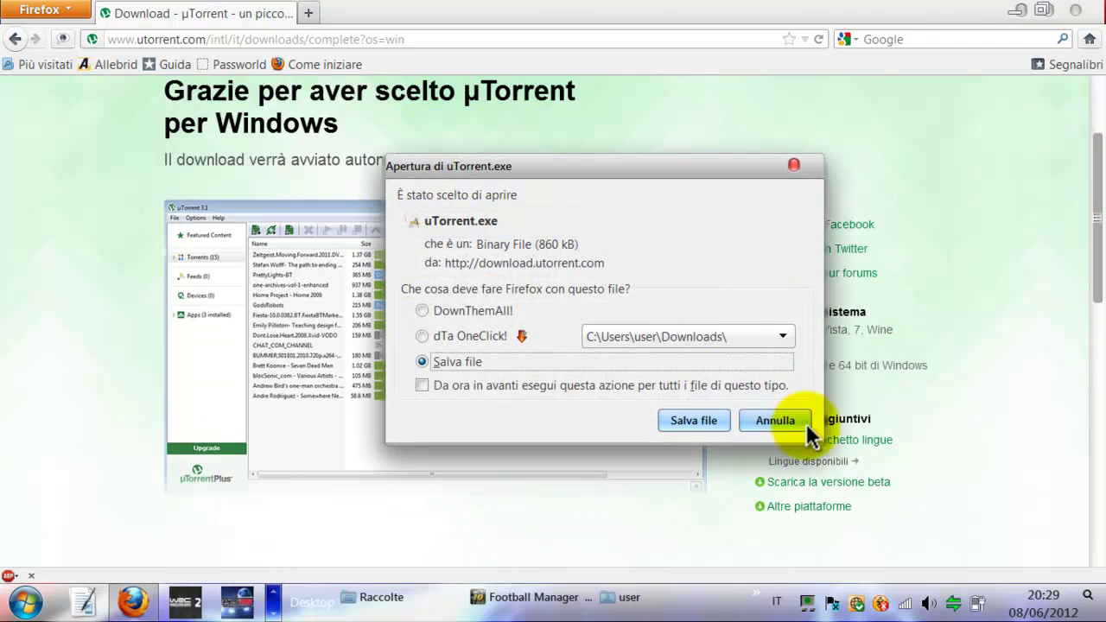
{"action": "left_click", "coordinate": [799, 423]}
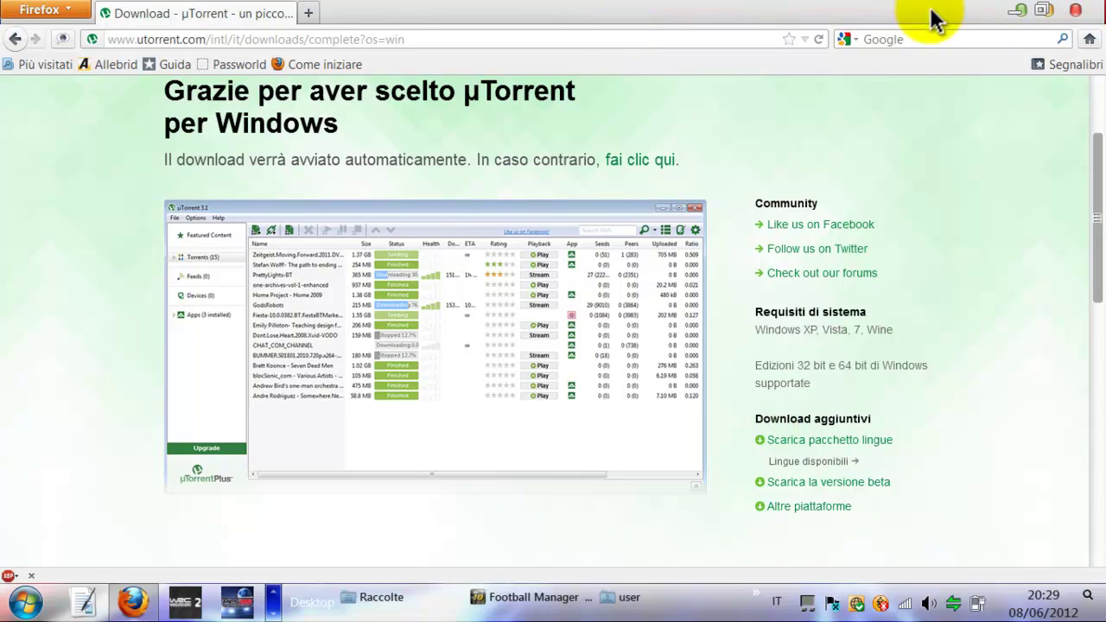
{"action": "left_click", "coordinate": [1077, 10]}
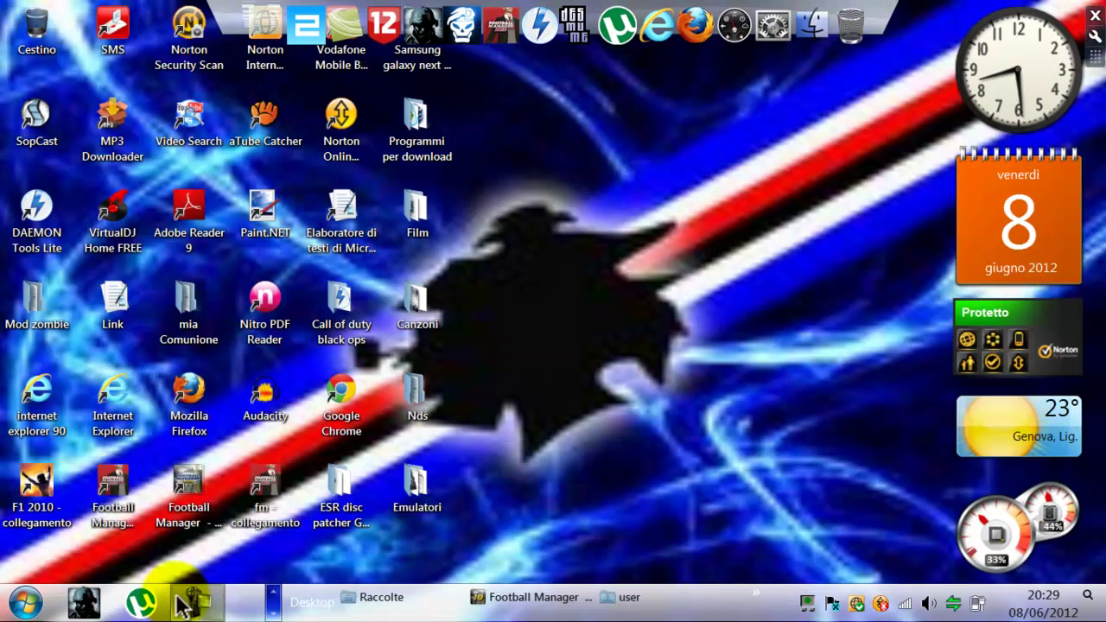
Launch the installed µTorrent client and open its Impostazioni dialog
{"action": "left_click", "coordinate": [619, 42]}
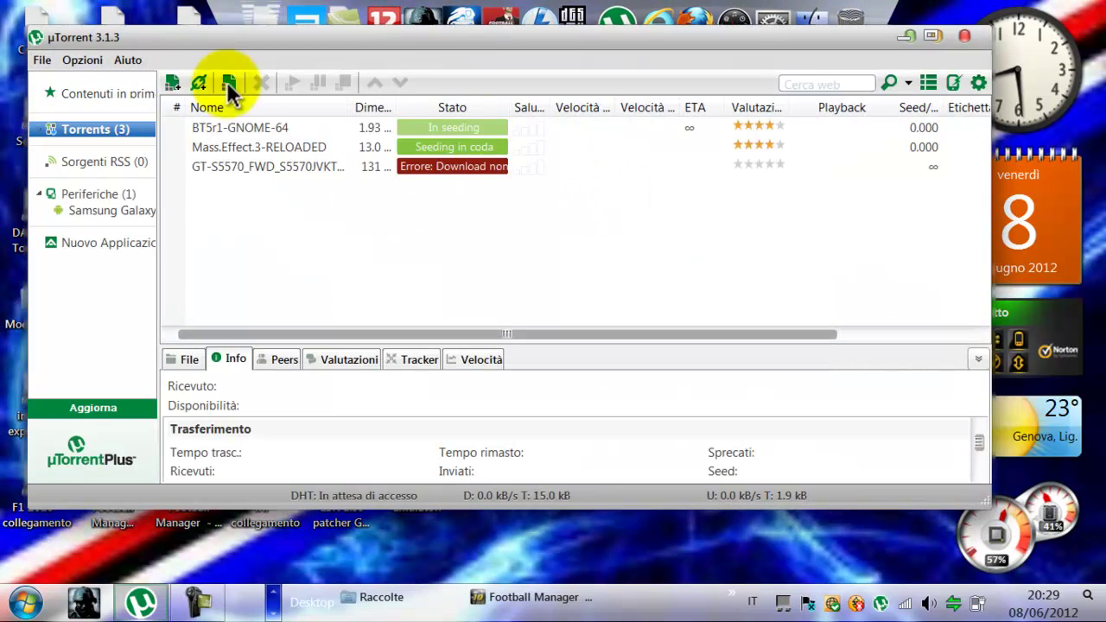
{"action": "left_click", "coordinate": [97, 61]}
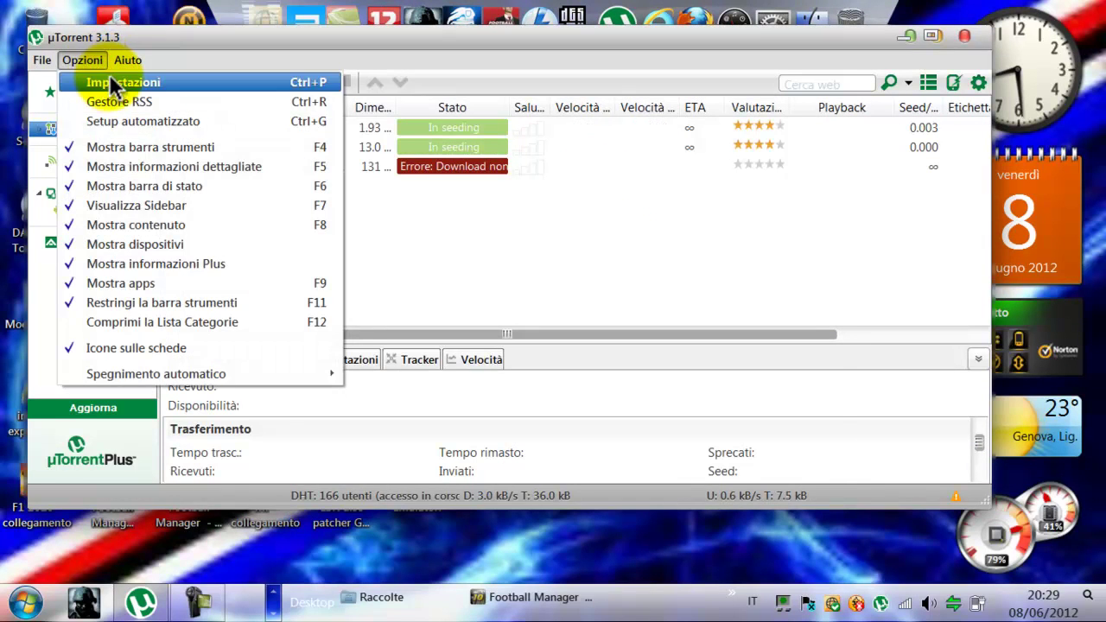
{"action": "left_click", "coordinate": [121, 82]}
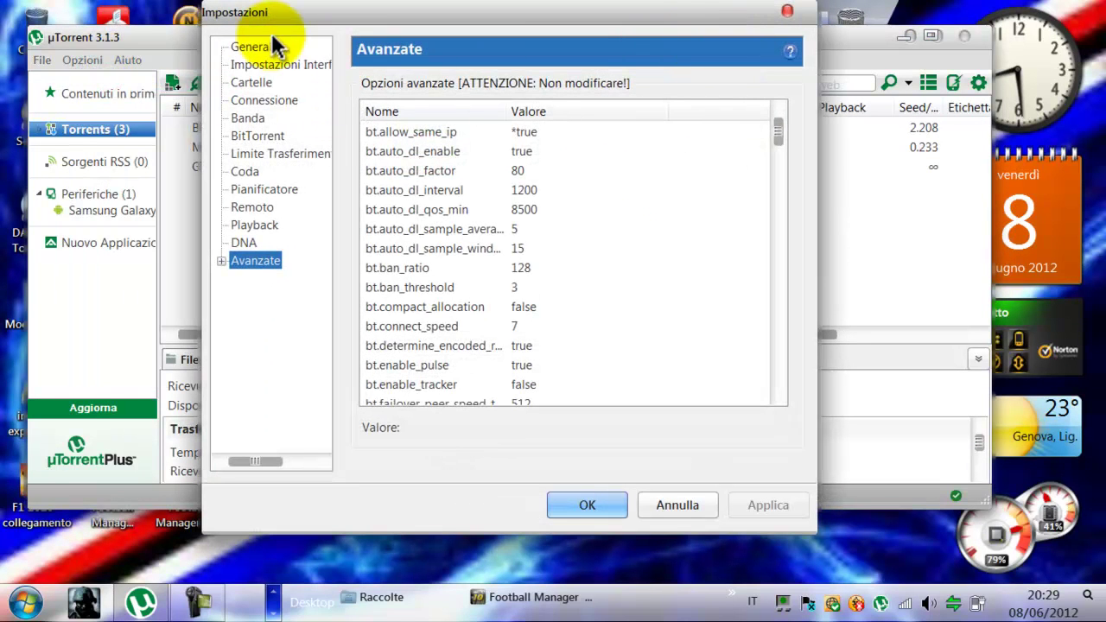
Go through the general, interface and folder settings, and examine the incoming connection port under Connessione
{"action": "left_click", "coordinate": [255, 48]}
{"action": "left_click", "coordinate": [268, 65]}
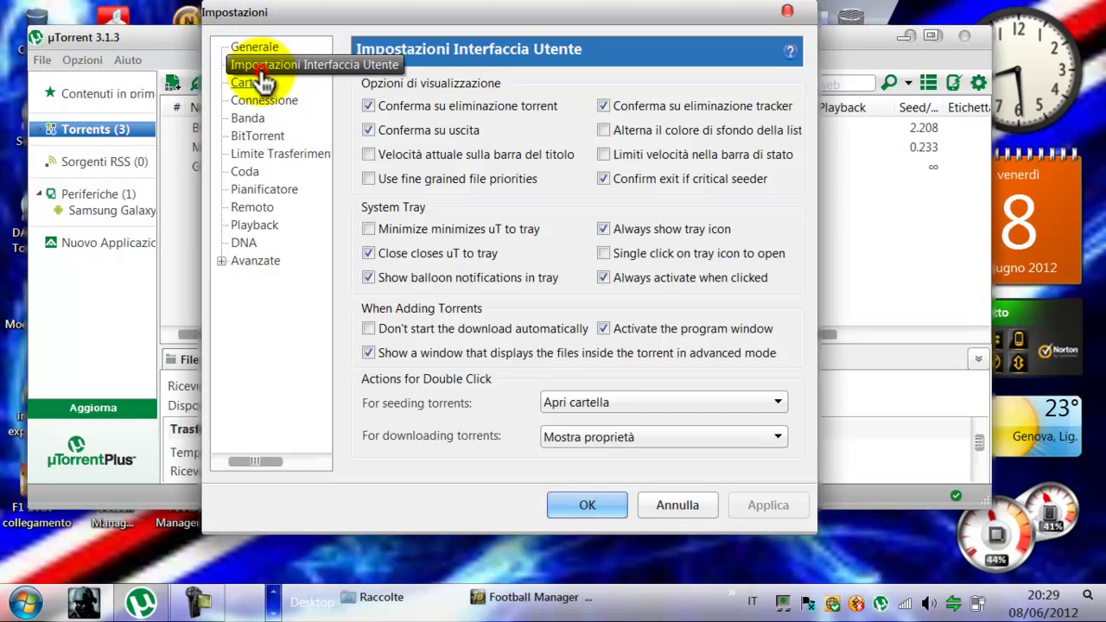
{"action": "left_click", "coordinate": [253, 83]}
{"action": "left_click", "coordinate": [263, 100]}
{"action": "double_click", "coordinate": [668, 105]}
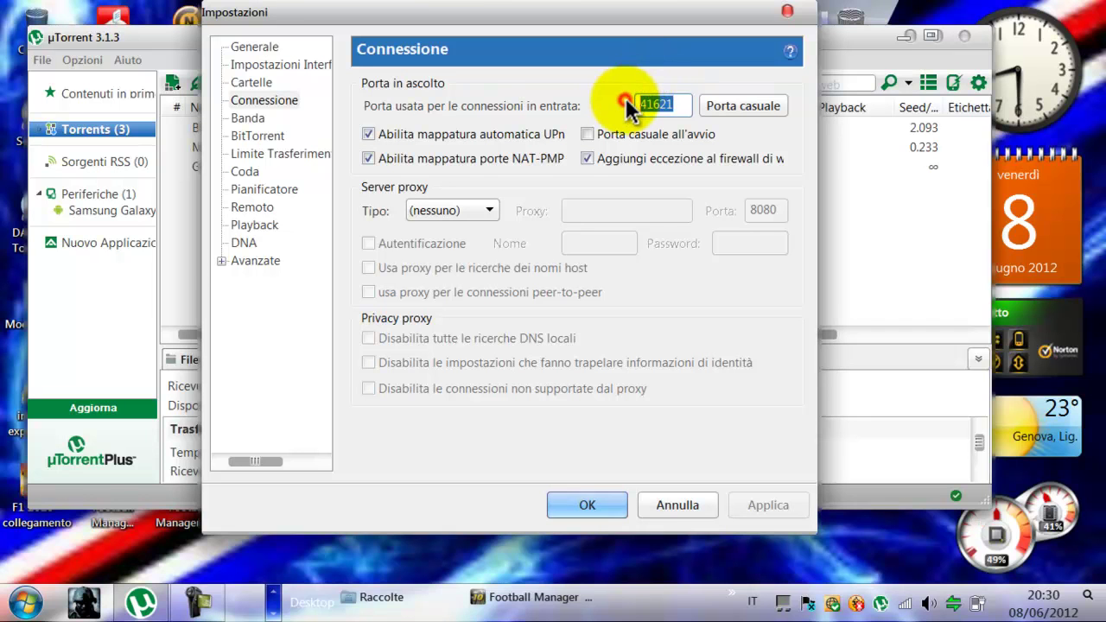
Review the Banda settings: maximum upload and download speeds, global connections, connected peers and upload slots per torrent
{"action": "left_click", "coordinate": [246, 119]}
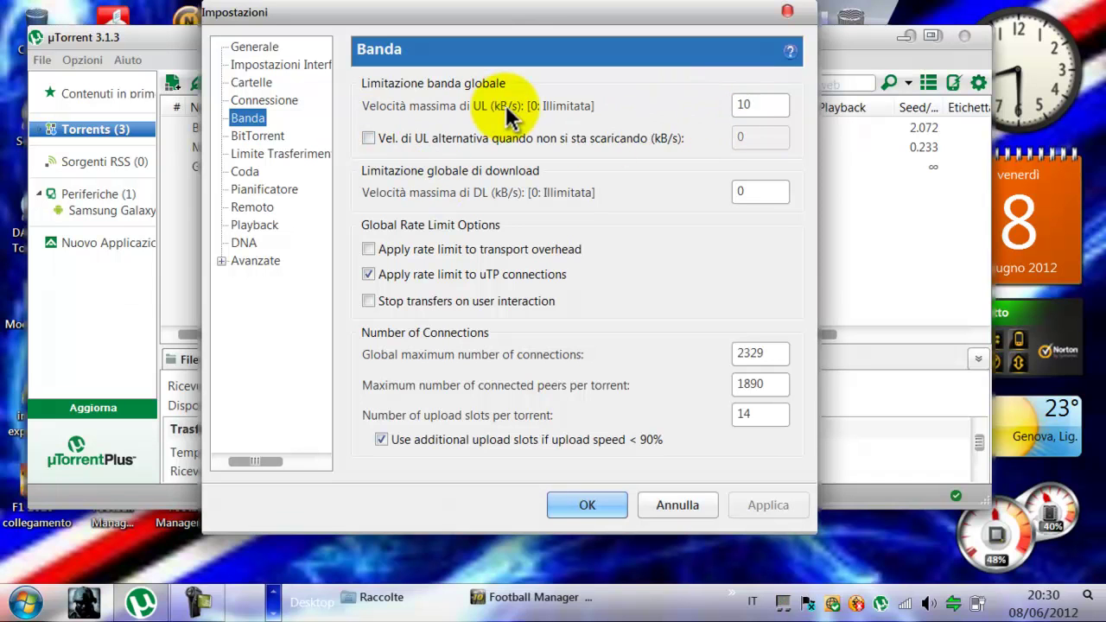
{"action": "double_click", "coordinate": [769, 106]}
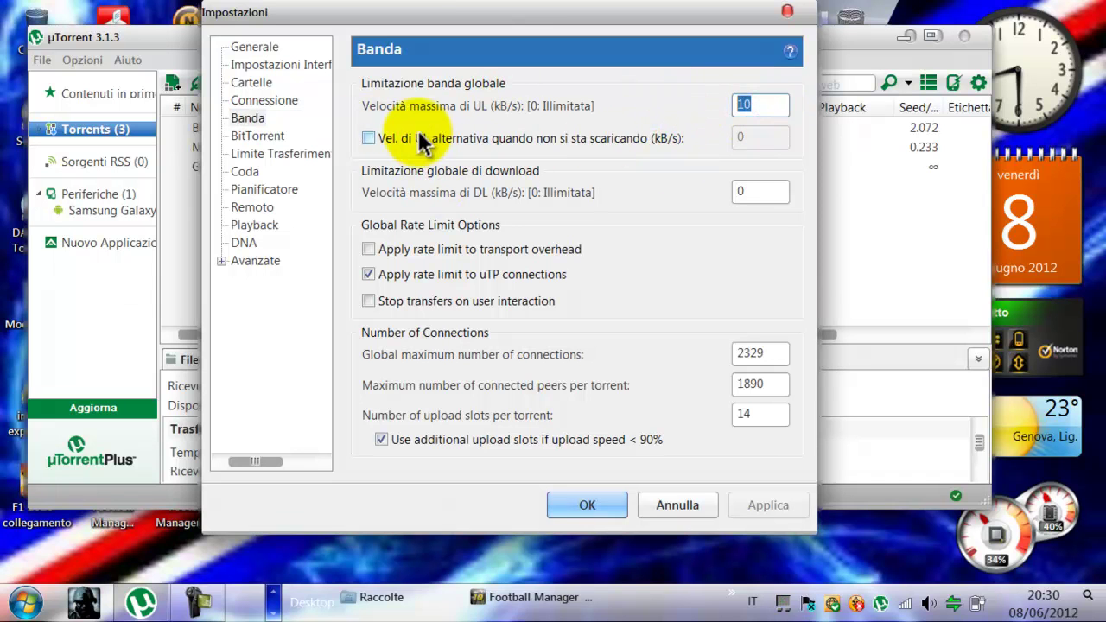
{"action": "left_click", "coordinate": [579, 154]}
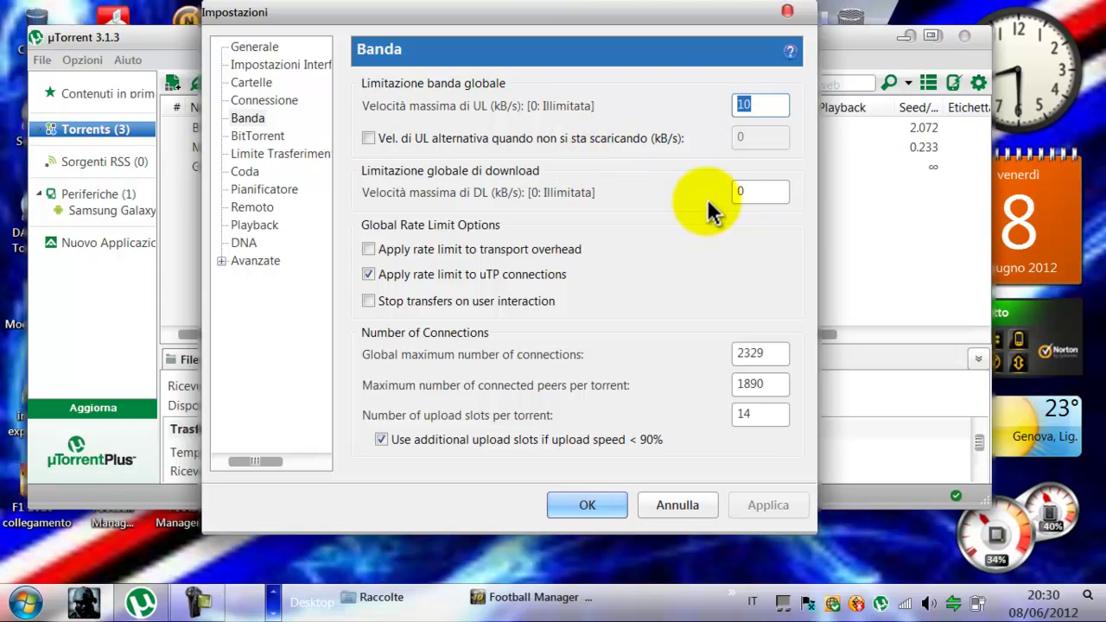
{"action": "double_click", "coordinate": [776, 190]}
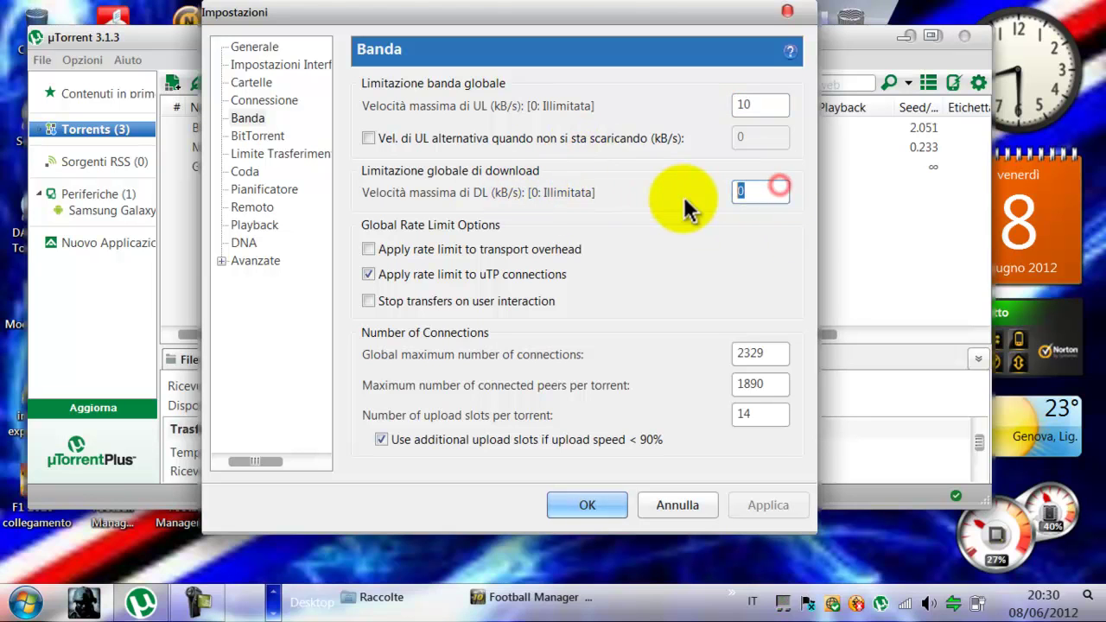
{"action": "left_click", "coordinate": [634, 272]}
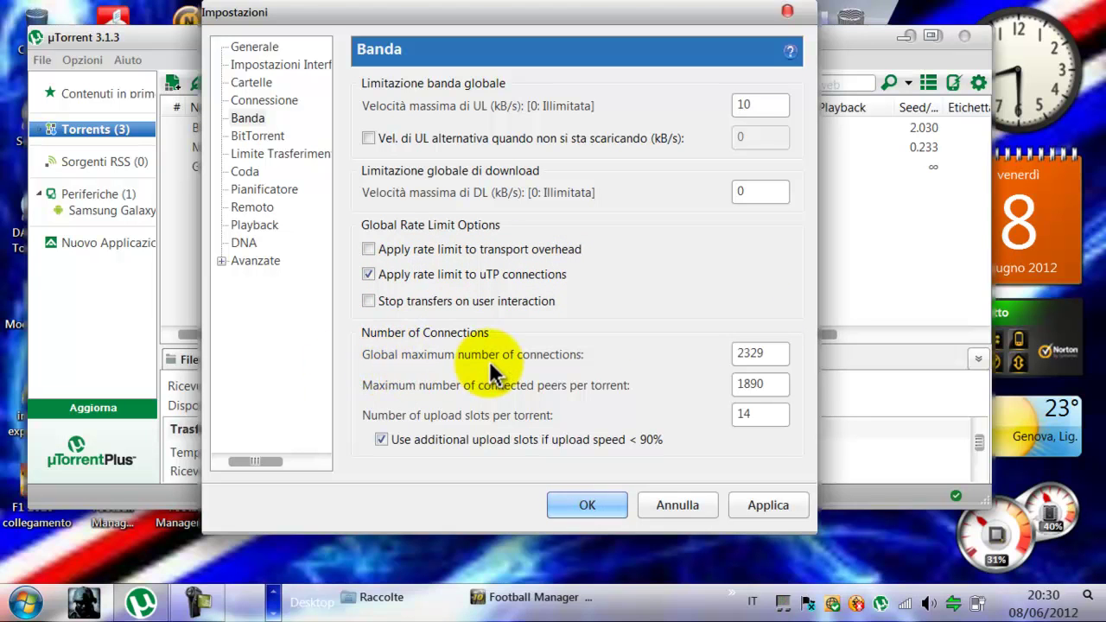
{"action": "double_click", "coordinate": [772, 354]}
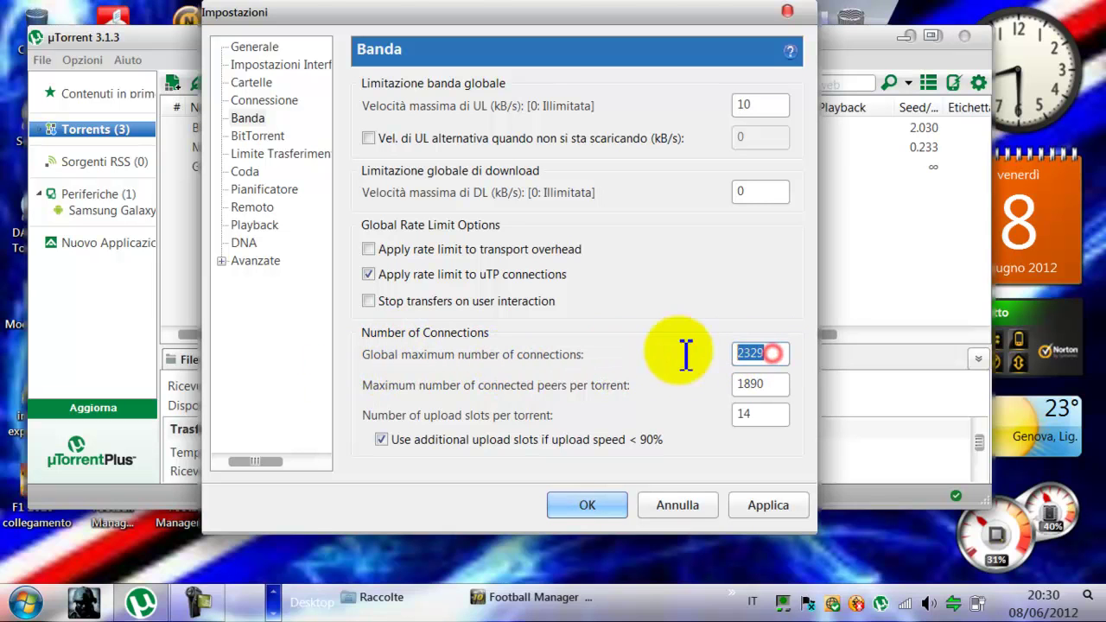
{"action": "double_click", "coordinate": [773, 384]}
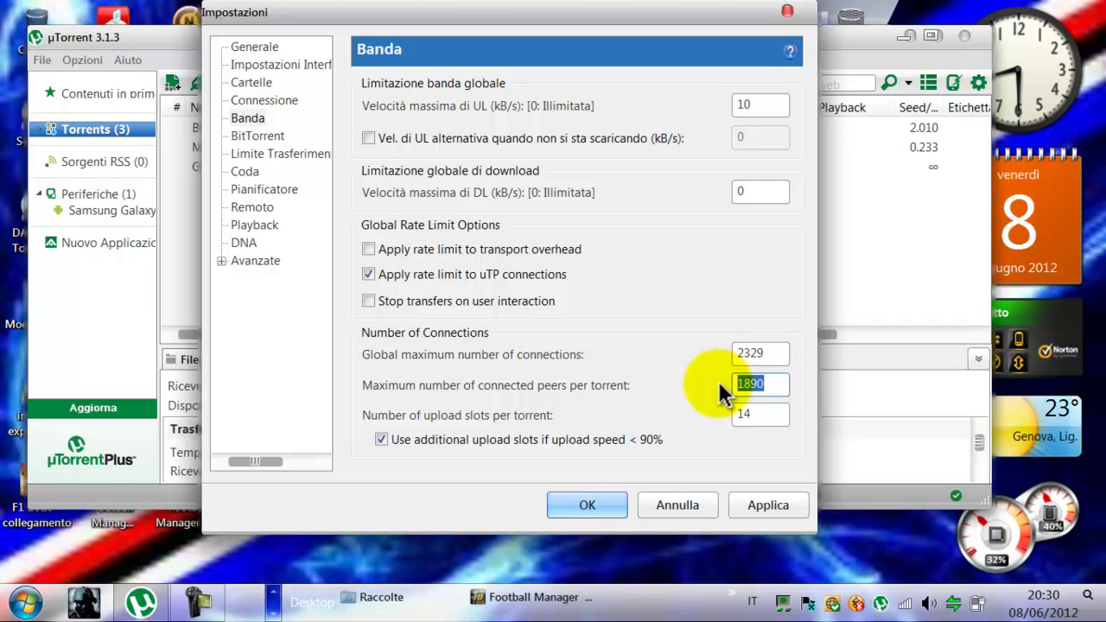
{"action": "double_click", "coordinate": [761, 414]}
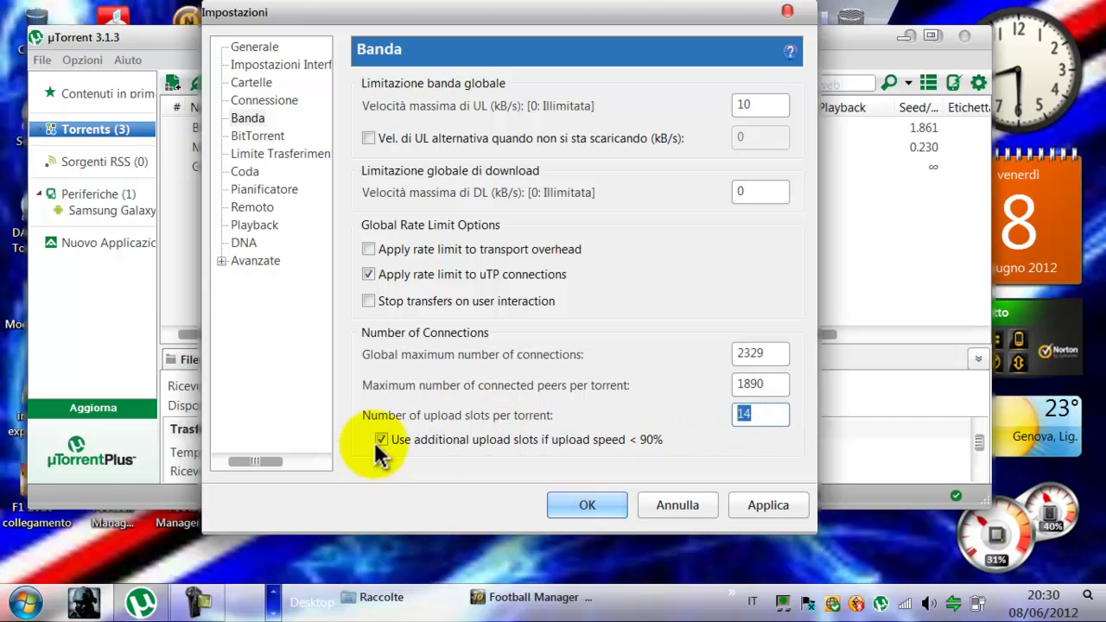
Check the BitTorrent options, including the outgoing protocol encryption choice, and view the Limite Trasferimento settings
{"action": "left_click", "coordinate": [264, 137]}
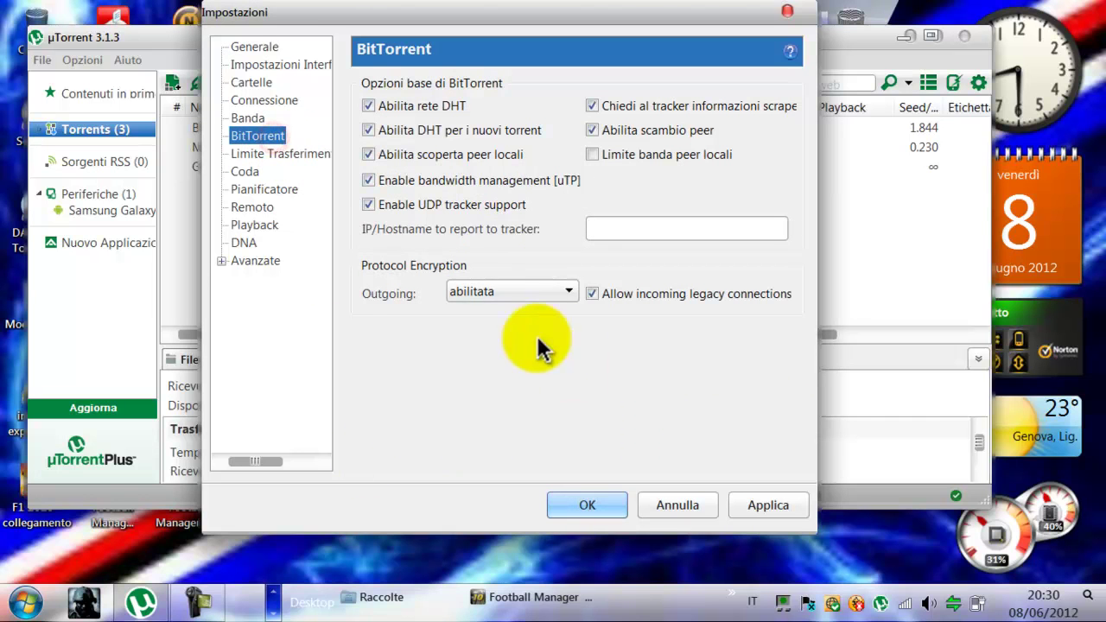
{"action": "left_click", "coordinate": [500, 288]}
{"action": "left_click", "coordinate": [500, 289]}
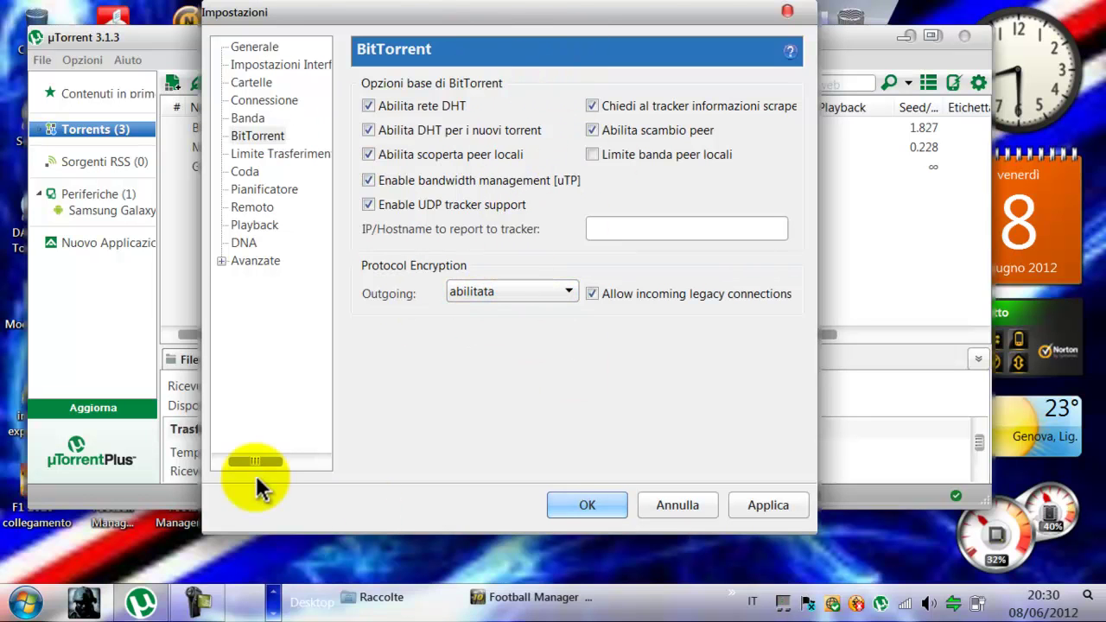
{"action": "left_click", "coordinate": [259, 154]}
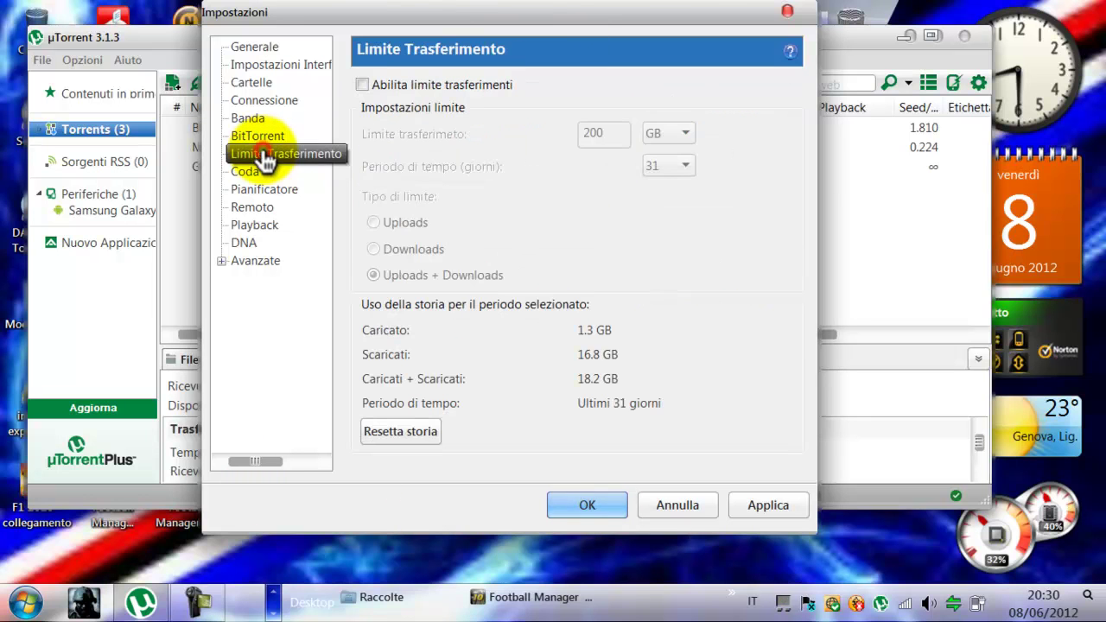
Review the Coda values for maximum active torrents, maximum active downloads and maximum seeding ratio
{"action": "left_click", "coordinate": [248, 172]}
{"action": "double_click", "coordinate": [745, 105]}
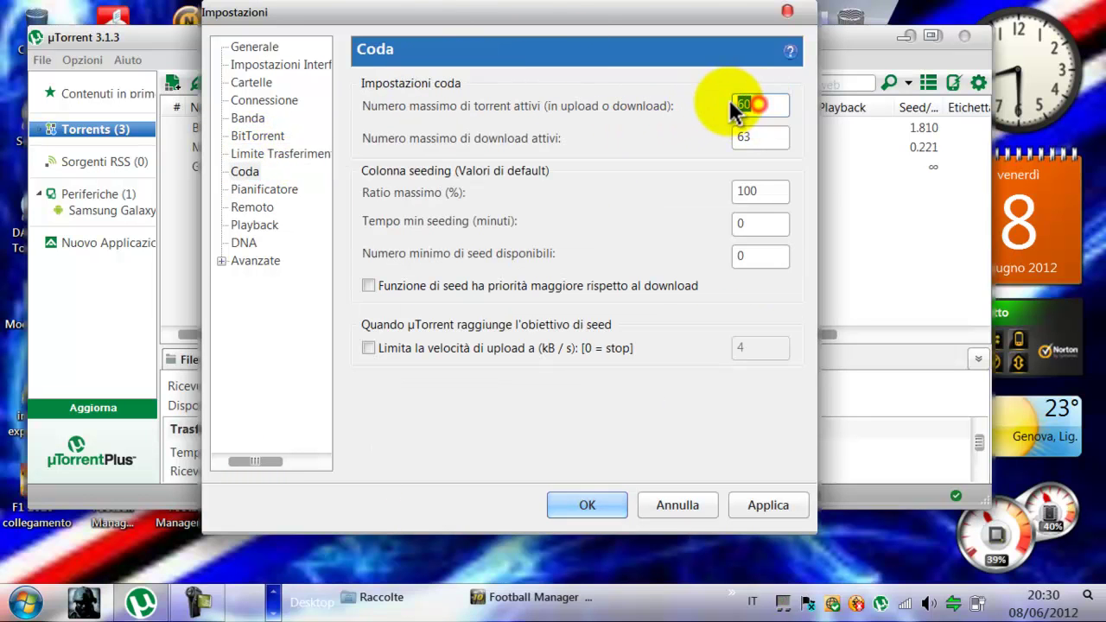
{"action": "double_click", "coordinate": [745, 137]}
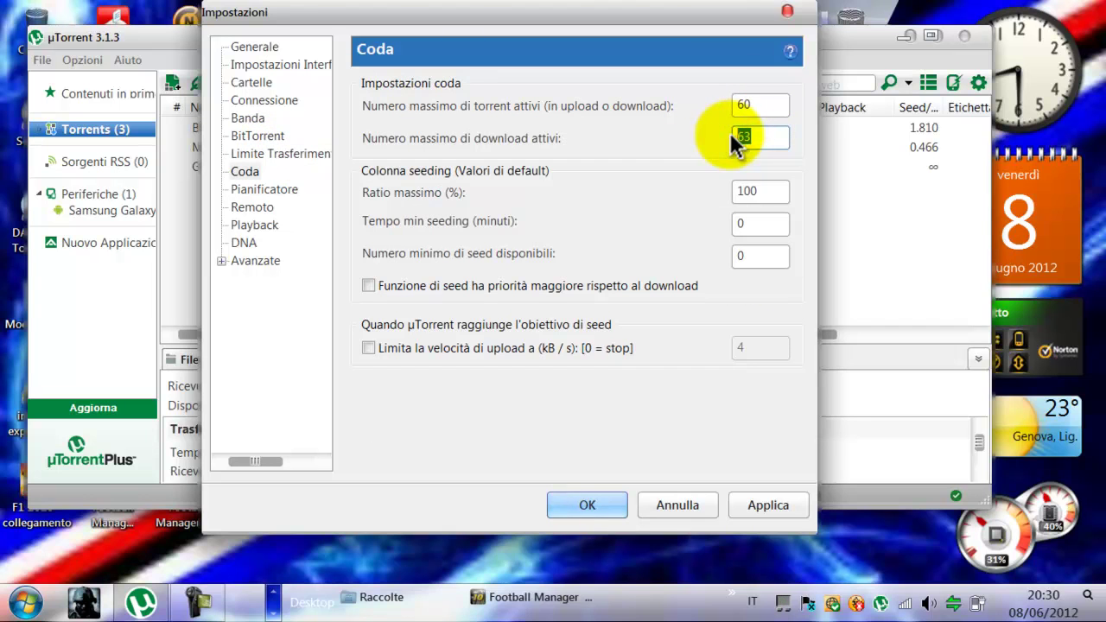
{"action": "double_click", "coordinate": [766, 192]}
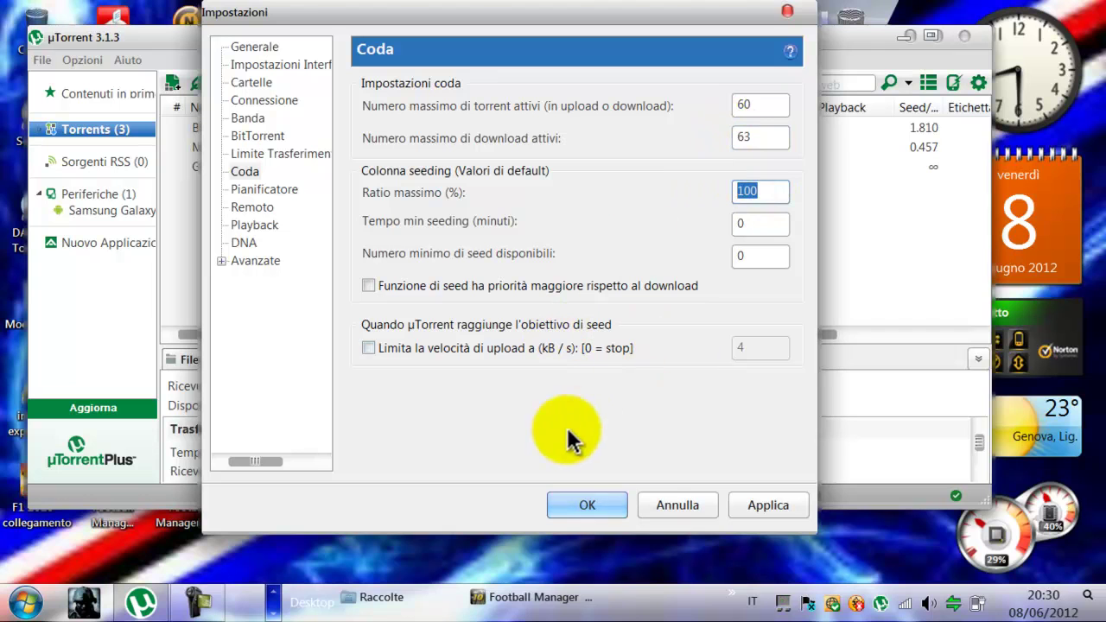
Try the upload speed limit that applies when the seeding goal is reached, and disable it again
{"action": "left_click", "coordinate": [370, 349]}
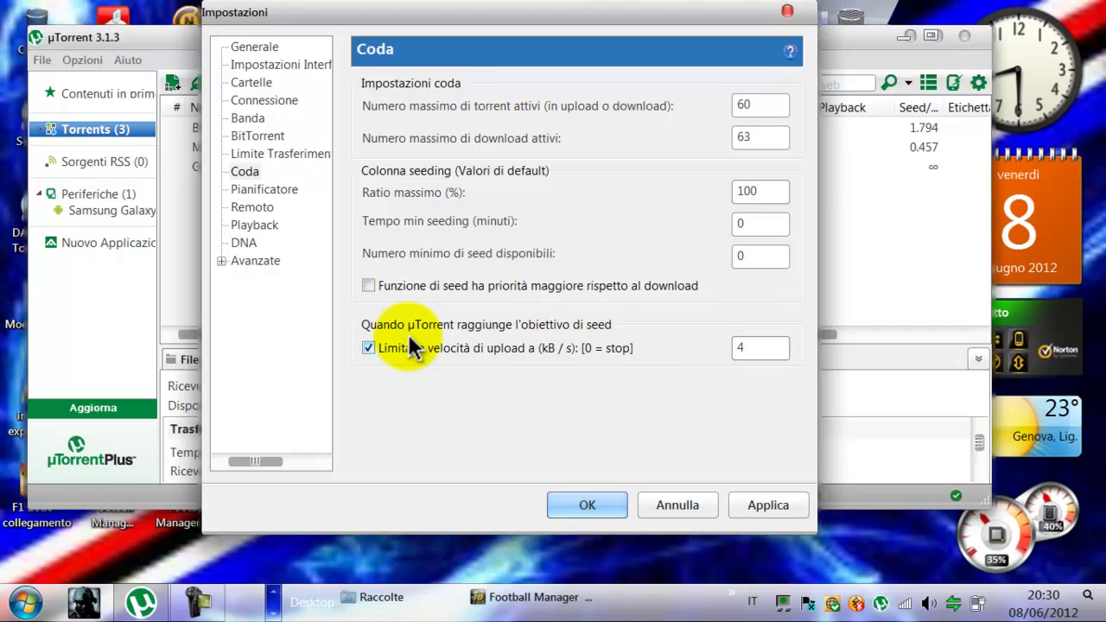
{"action": "left_click", "coordinate": [368, 348]}
{"action": "left_click", "coordinate": [367, 348]}
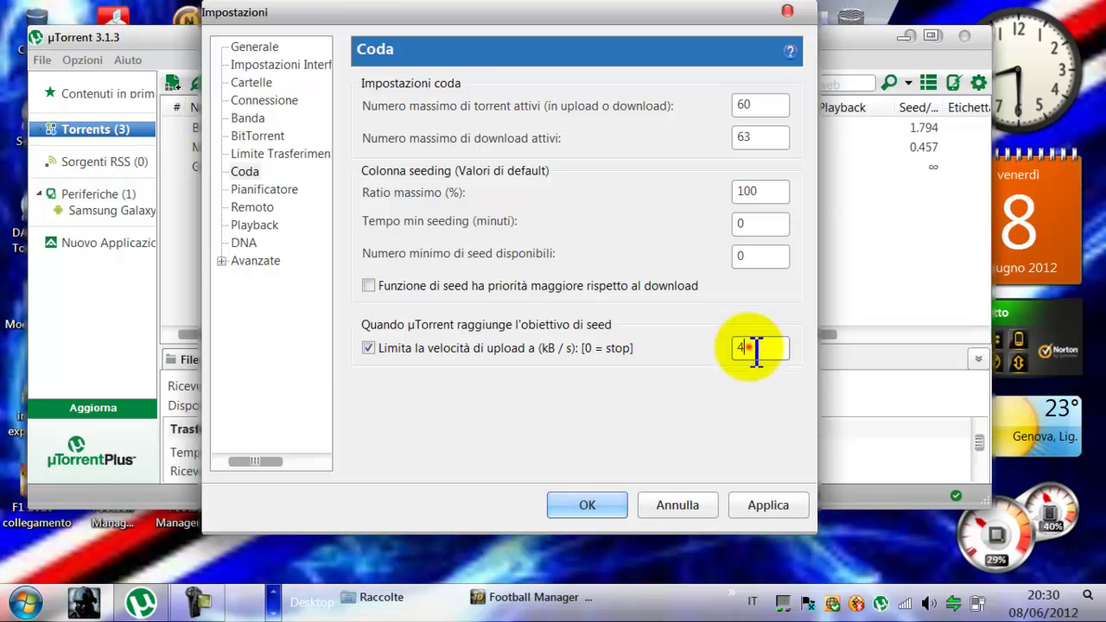
{"action": "left_click", "coordinate": [371, 348]}
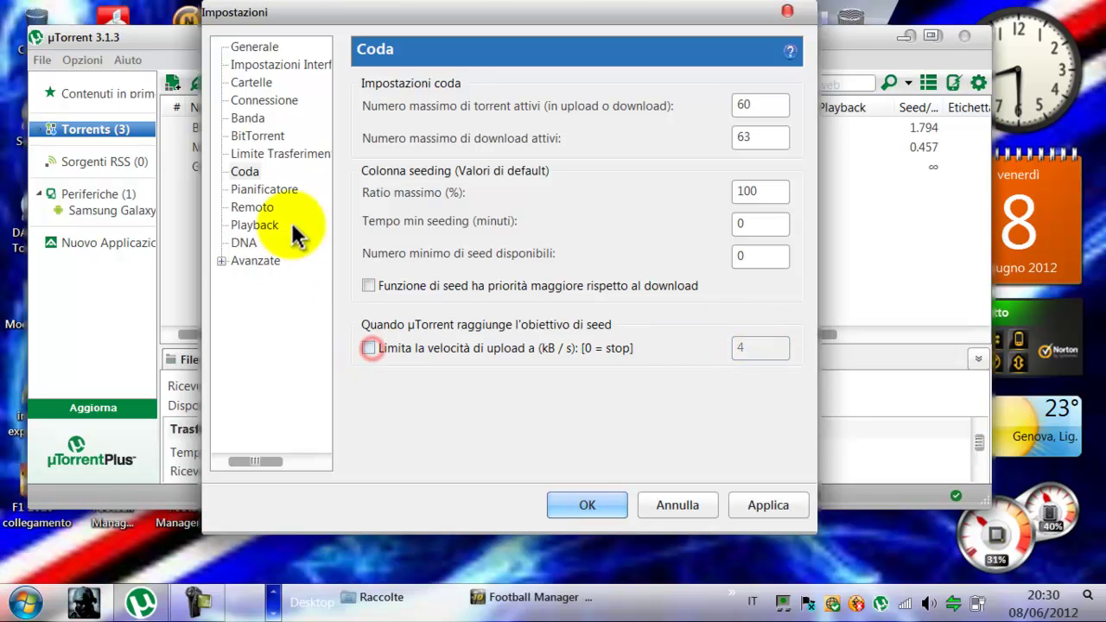
Look through the Pianificatore, Remoto, Playback and DNA settings and bring up the Avanzate options
{"action": "left_click", "coordinate": [266, 192]}
{"action": "left_click", "coordinate": [255, 209]}
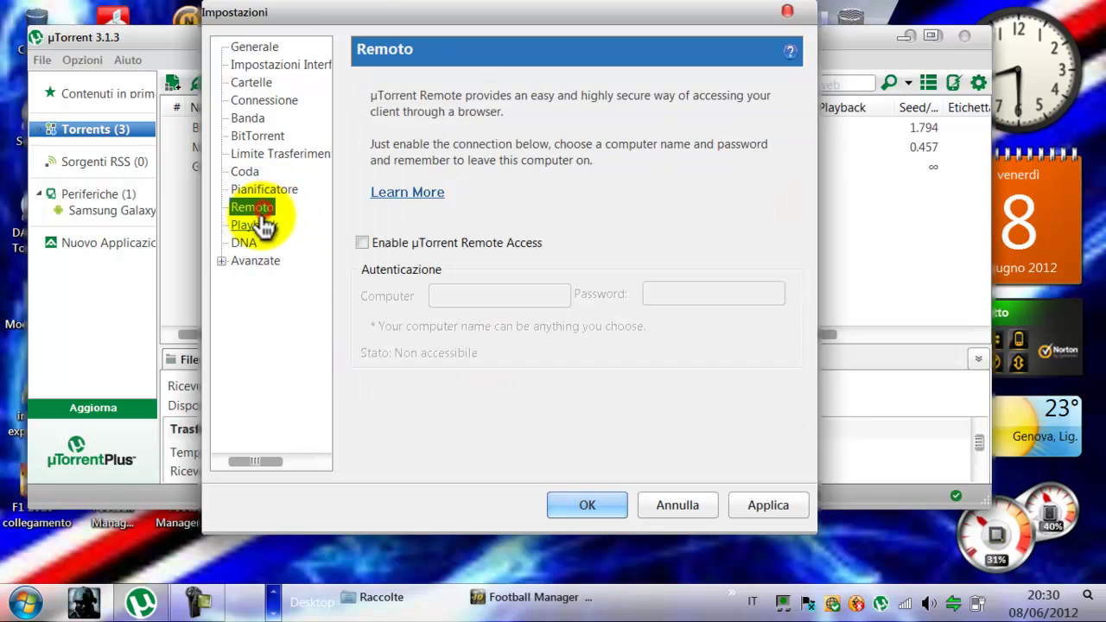
{"action": "left_click", "coordinate": [254, 227]}
{"action": "left_click", "coordinate": [244, 243]}
{"action": "left_click", "coordinate": [253, 262]}
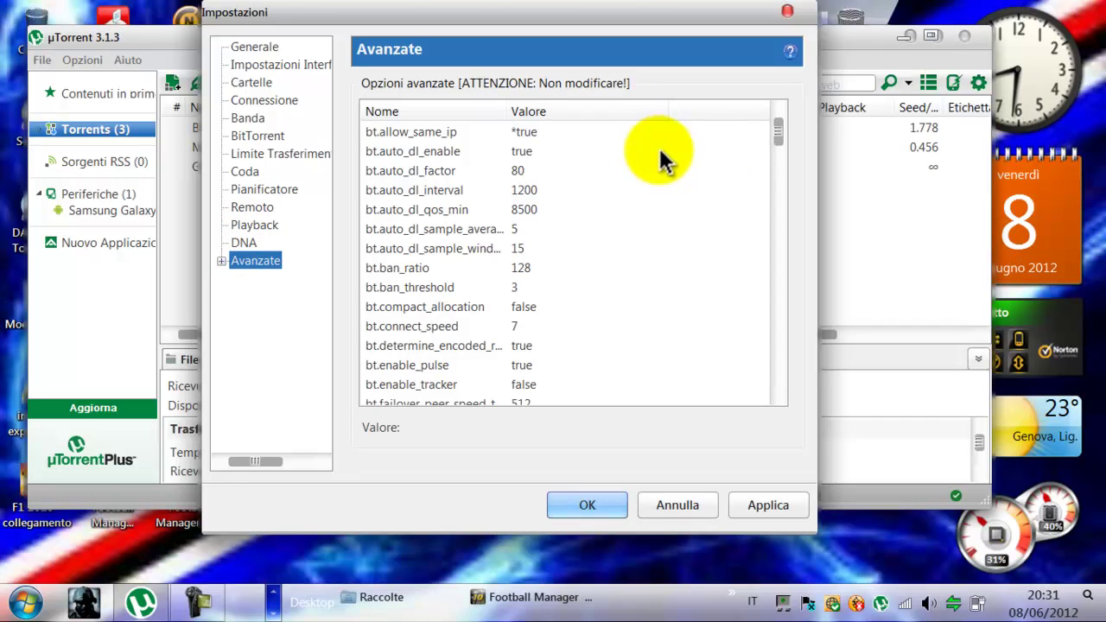
Inspect the advanced options bt.allow_same_ip and dht.rate, and open the dht.rate value for editing
{"action": "left_click", "coordinate": [532, 132]}
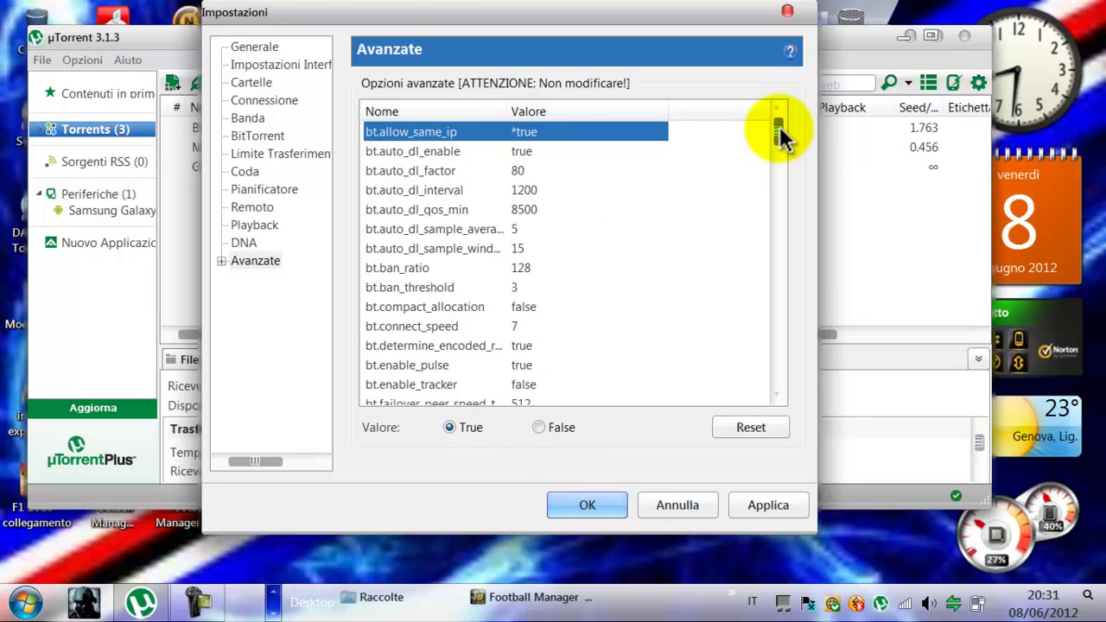
{"action": "left_click_drag", "start_coordinate": [778, 138], "coordinate": [778, 202]}
{"action": "left_click", "coordinate": [501, 307]}
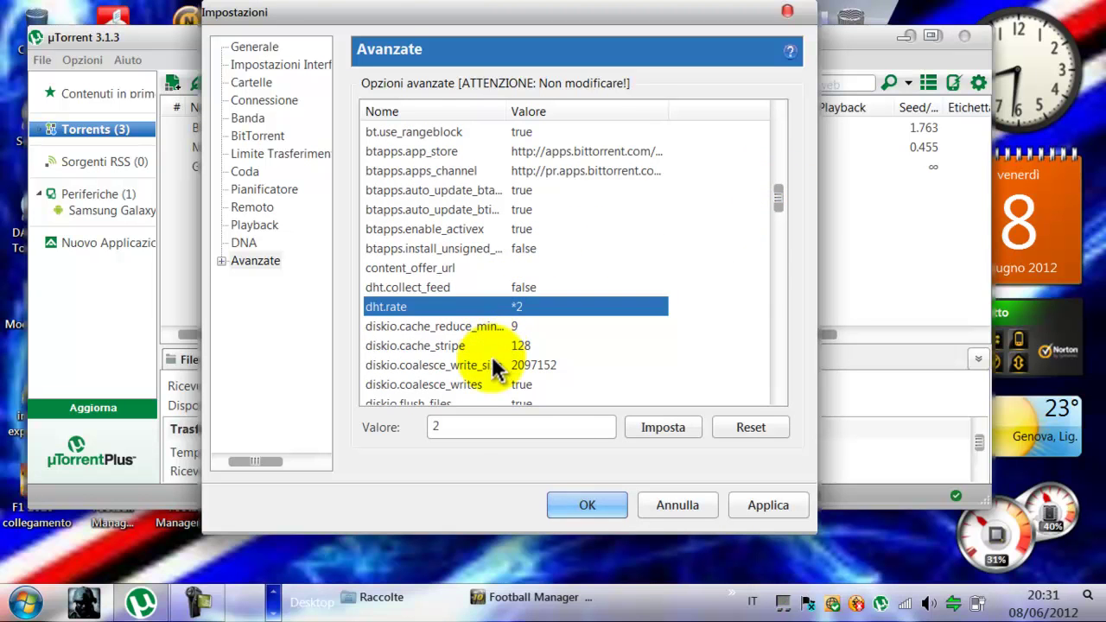
{"action": "left_click", "coordinate": [461, 427]}
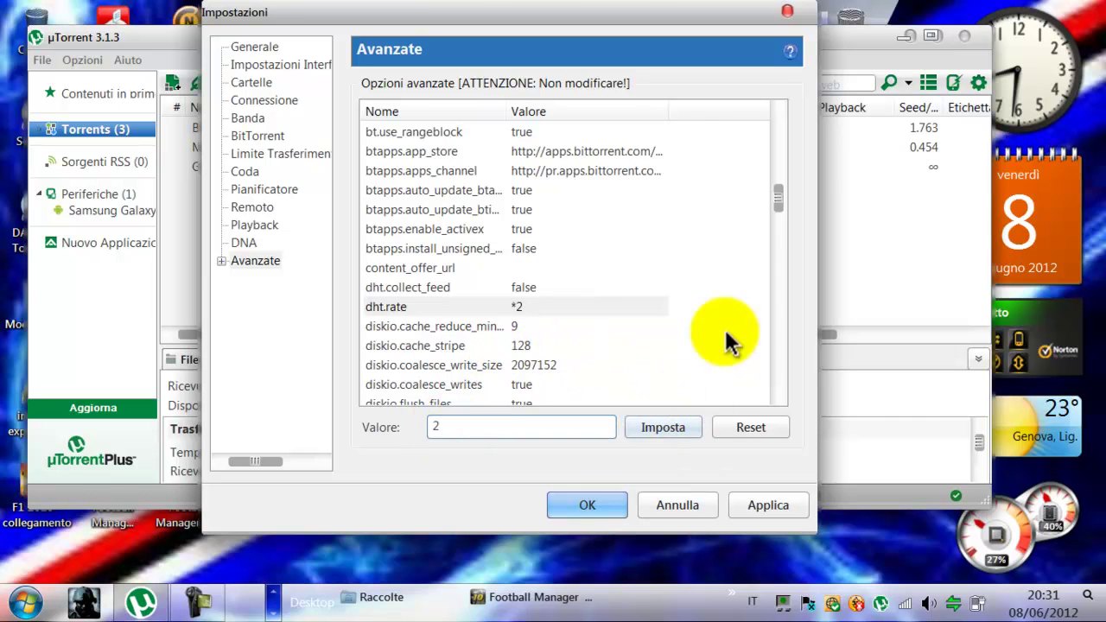
Find the advanced option gui.show_notorrents_node and select it to inspect its value
{"action": "left_click_drag", "start_coordinate": [783, 193], "coordinate": [783, 245]}
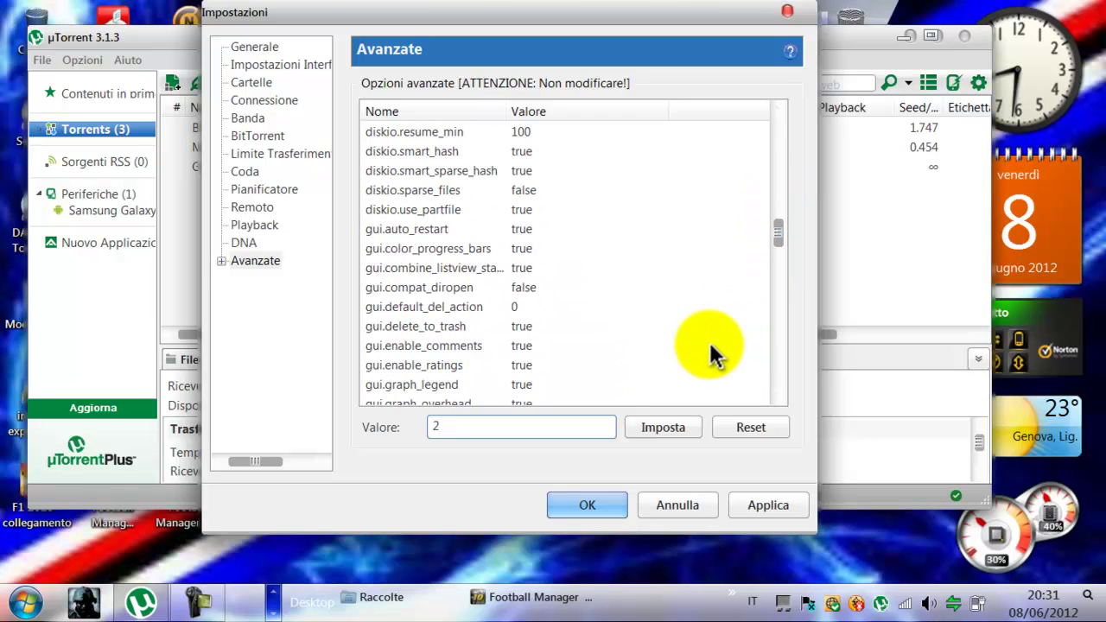
{"action": "left_click_drag", "start_coordinate": [777, 244], "coordinate": [777, 278]}
{"action": "left_click", "coordinate": [549, 462]}
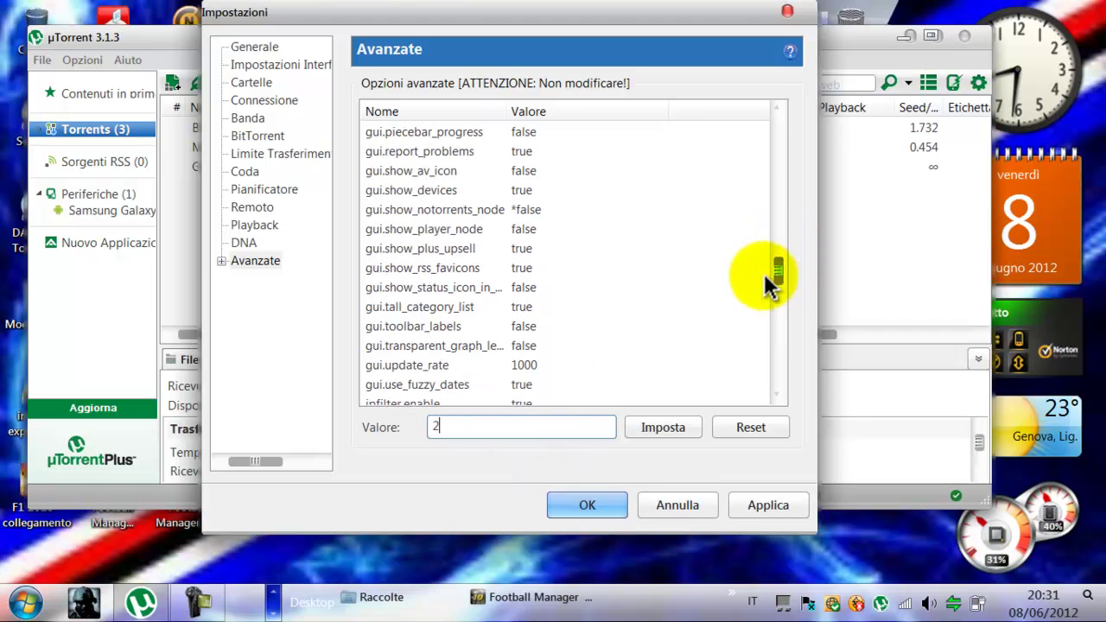
{"action": "left_click", "coordinate": [489, 216]}
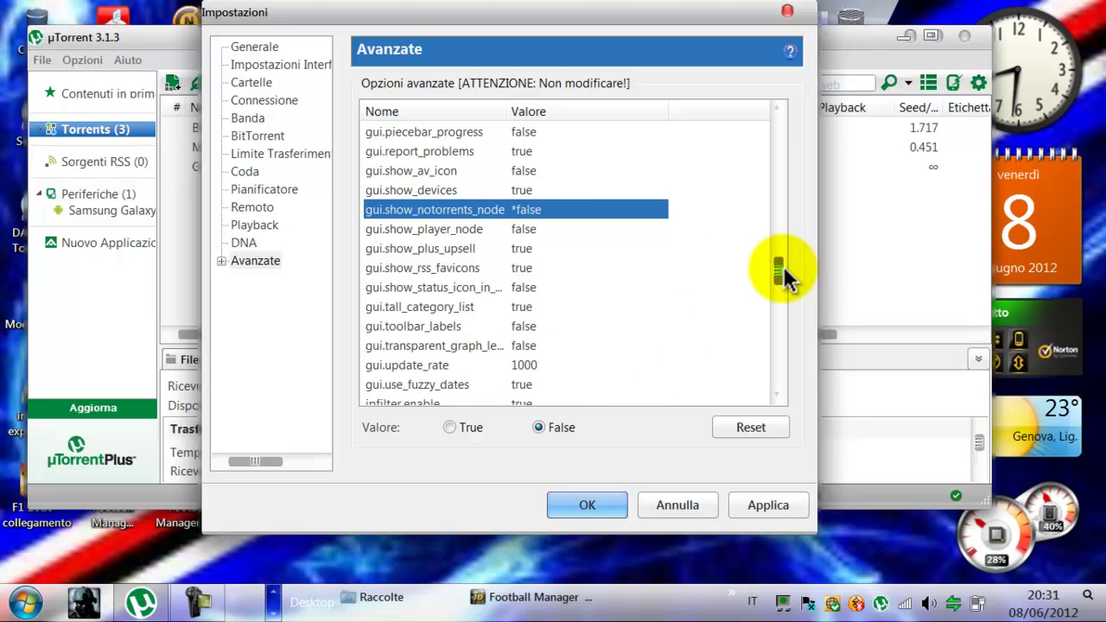
Inspect the advanced option rss.update_interval, then apply the settings and close the Impostazioni dialog
{"action": "left_click_drag", "start_coordinate": [781, 269], "coordinate": [770, 363]}
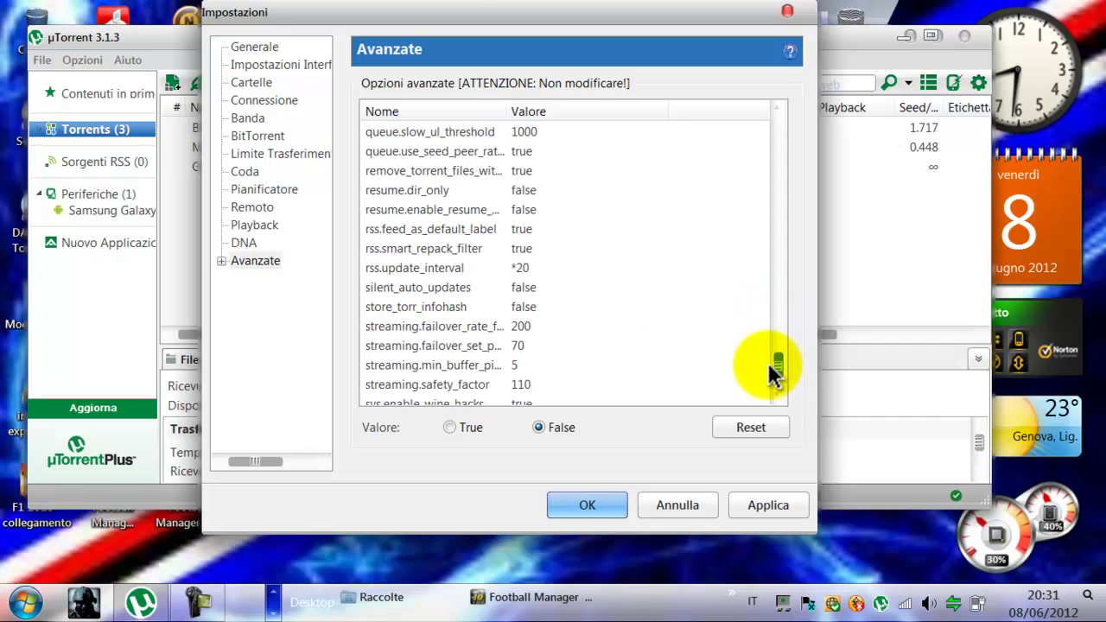
{"action": "left_click", "coordinate": [478, 266]}
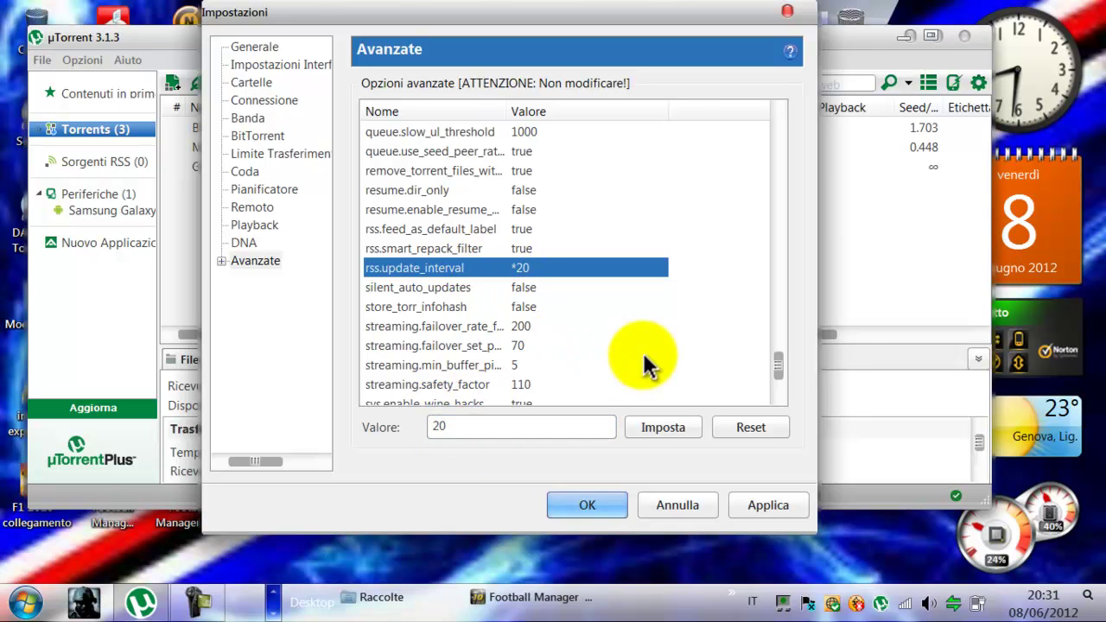
{"action": "left_click_drag", "start_coordinate": [785, 362], "coordinate": [782, 376]}
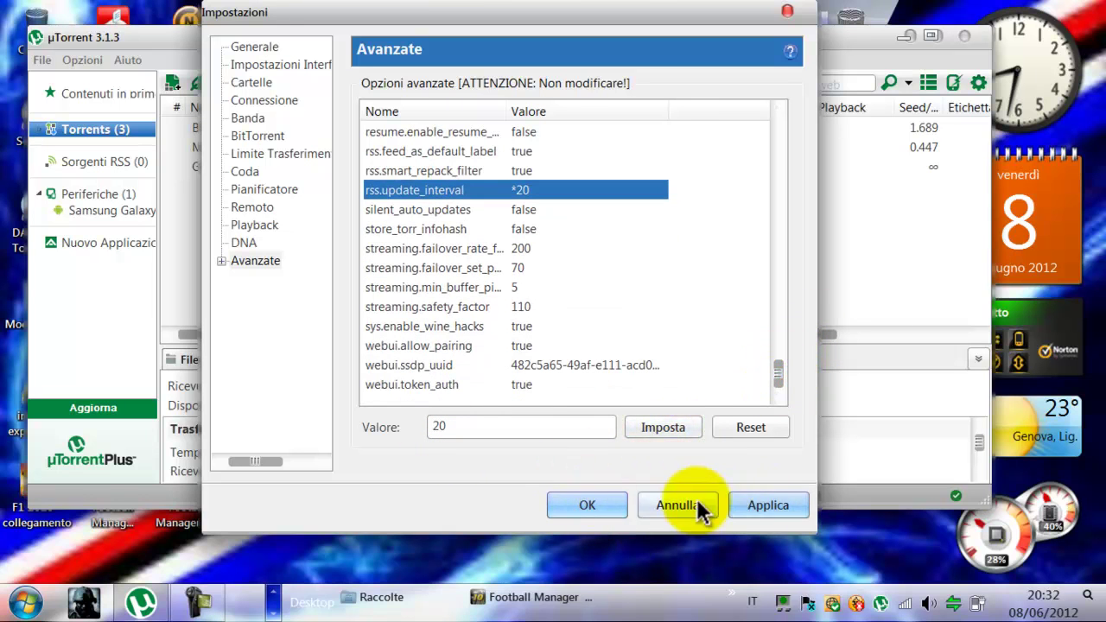
{"action": "left_click", "coordinate": [753, 505]}
{"action": "left_click", "coordinate": [600, 510]}
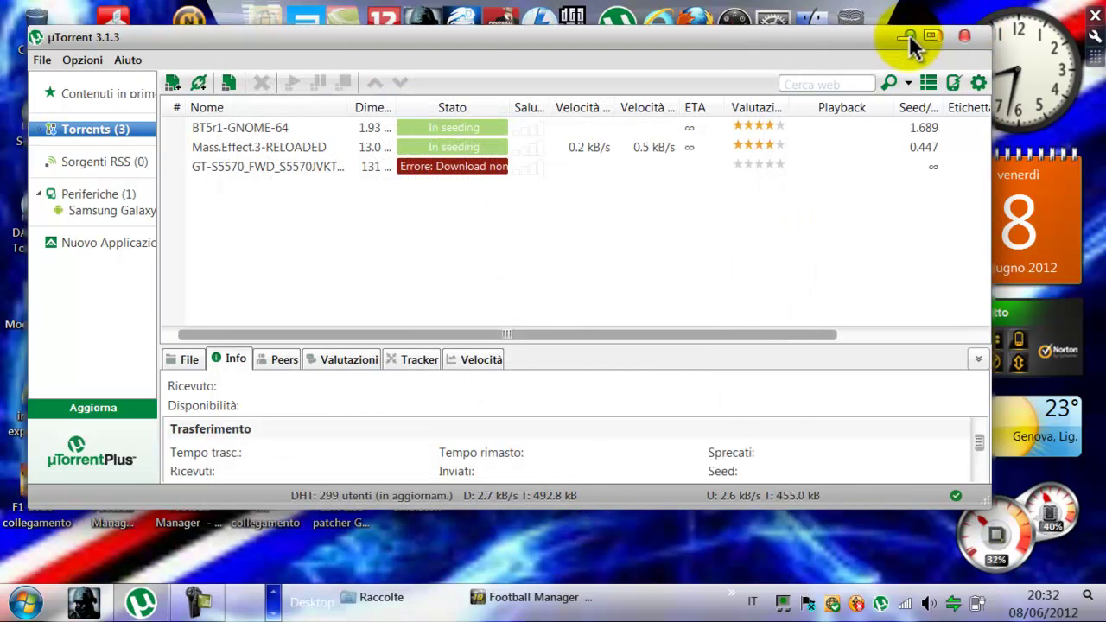
Put the µTorrent window away and launch Cheat Engine from the Programmi per download folder on the desktop
{"action": "left_click", "coordinate": [965, 36]}
{"action": "left_click", "coordinate": [430, 143]}
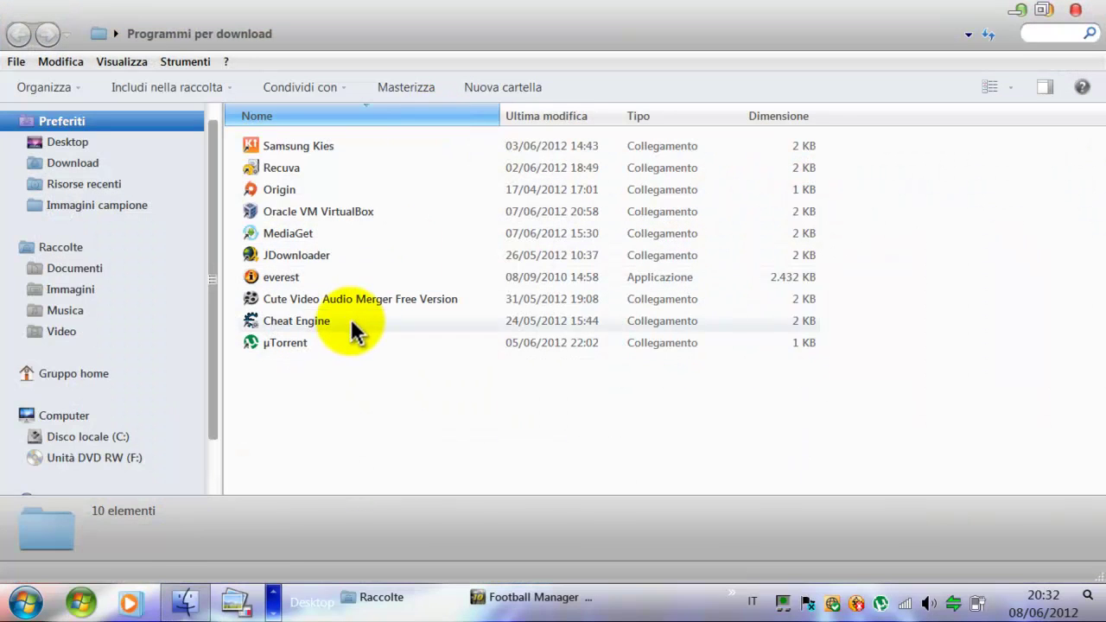
{"action": "left_click", "coordinate": [352, 320]}
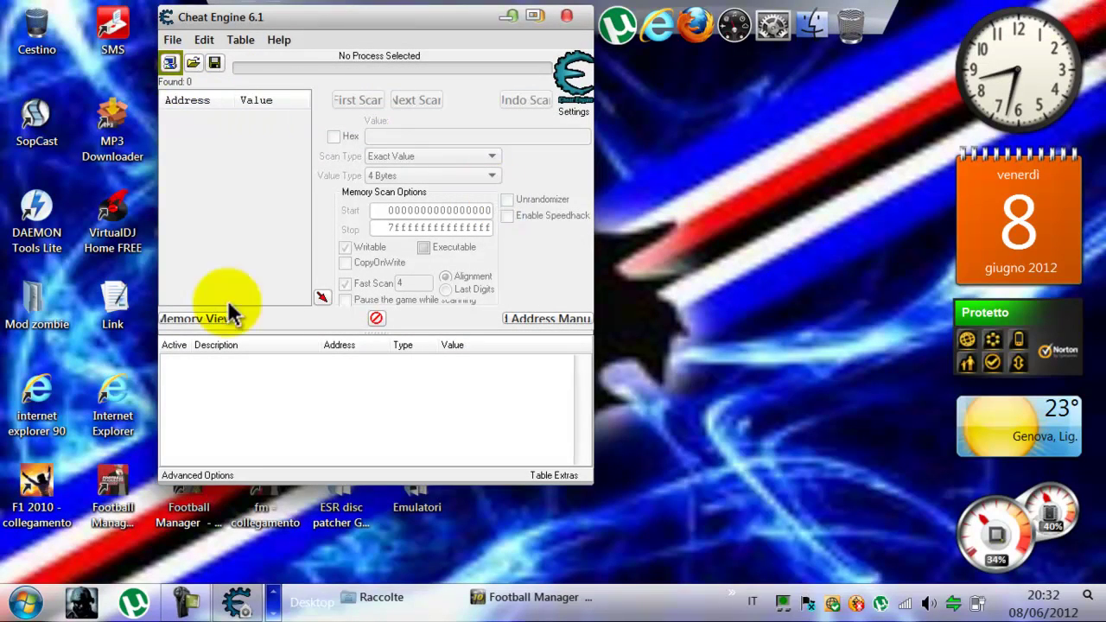
Check that µTorrent is running, minimize it, and open the uTorrent.exe process in Cheat Engine
{"action": "left_click", "coordinate": [134, 604]}
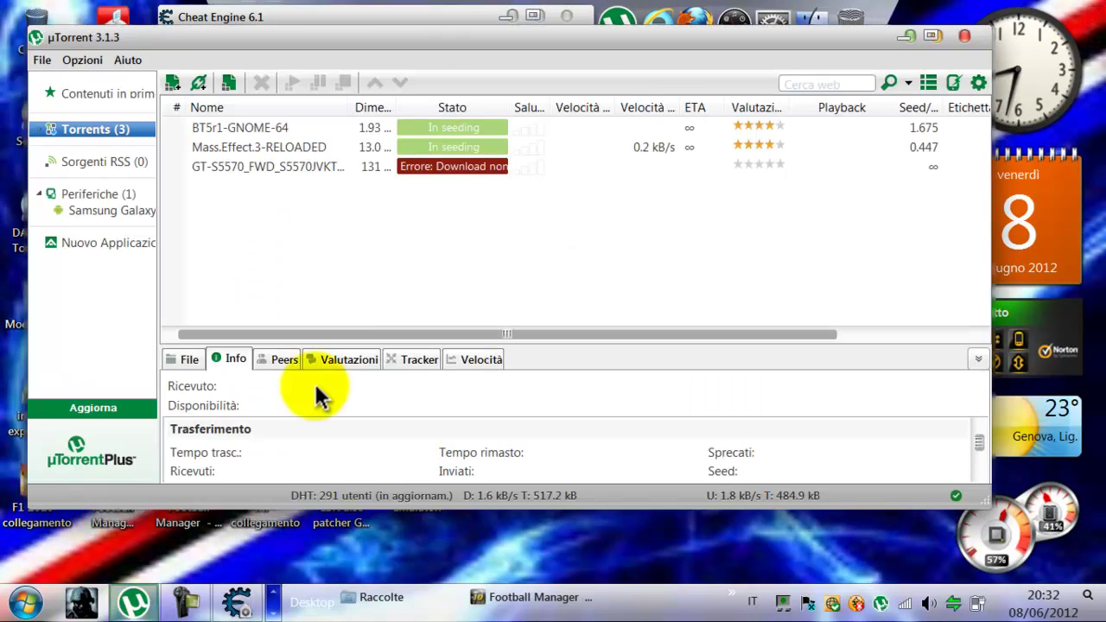
{"action": "left_click", "coordinate": [905, 38]}
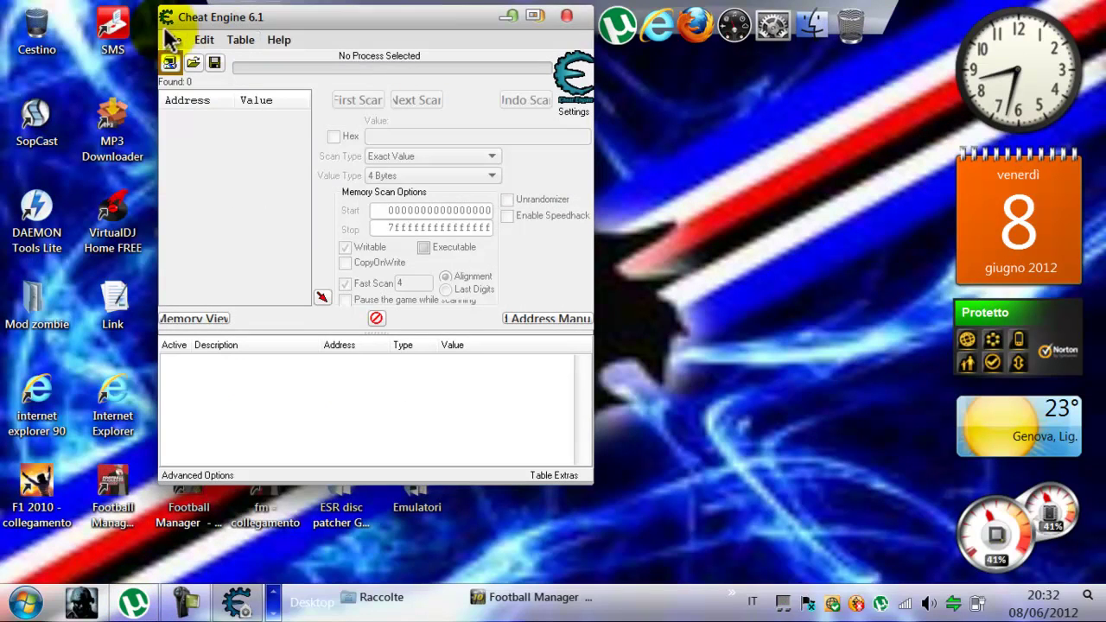
{"action": "left_click", "coordinate": [171, 74]}
{"action": "double_click", "coordinate": [359, 221]}
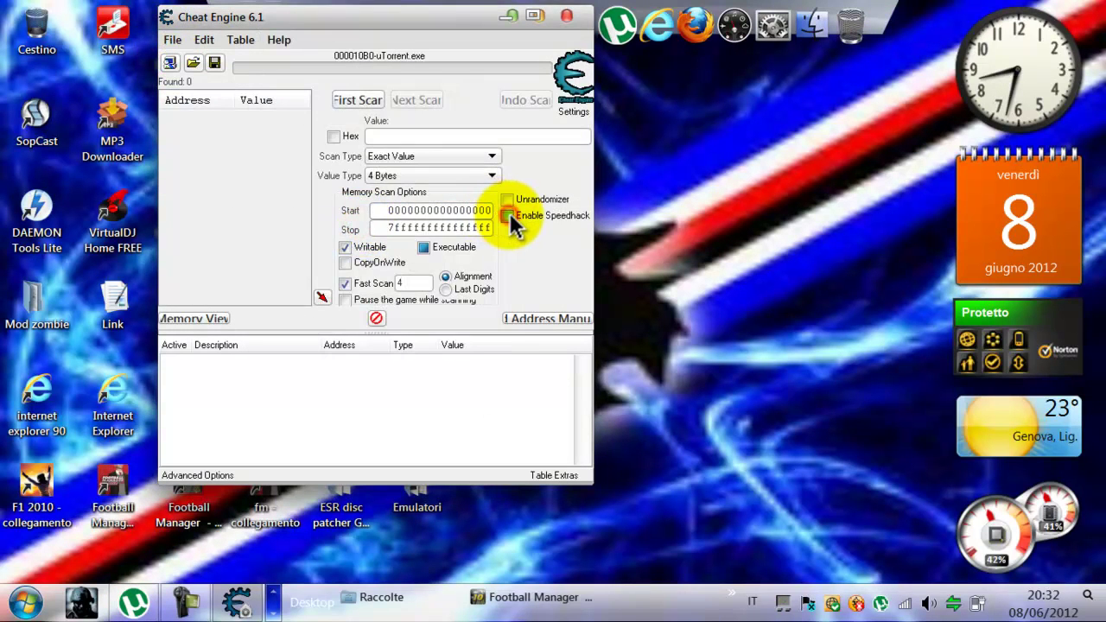
Enable Speedhack for the uTorrent.exe process and apply a speed of 0.1
{"action": "left_click", "coordinate": [509, 216]}
{"action": "left_click_drag", "start_coordinate": [526, 255], "coordinate": [519, 255]}
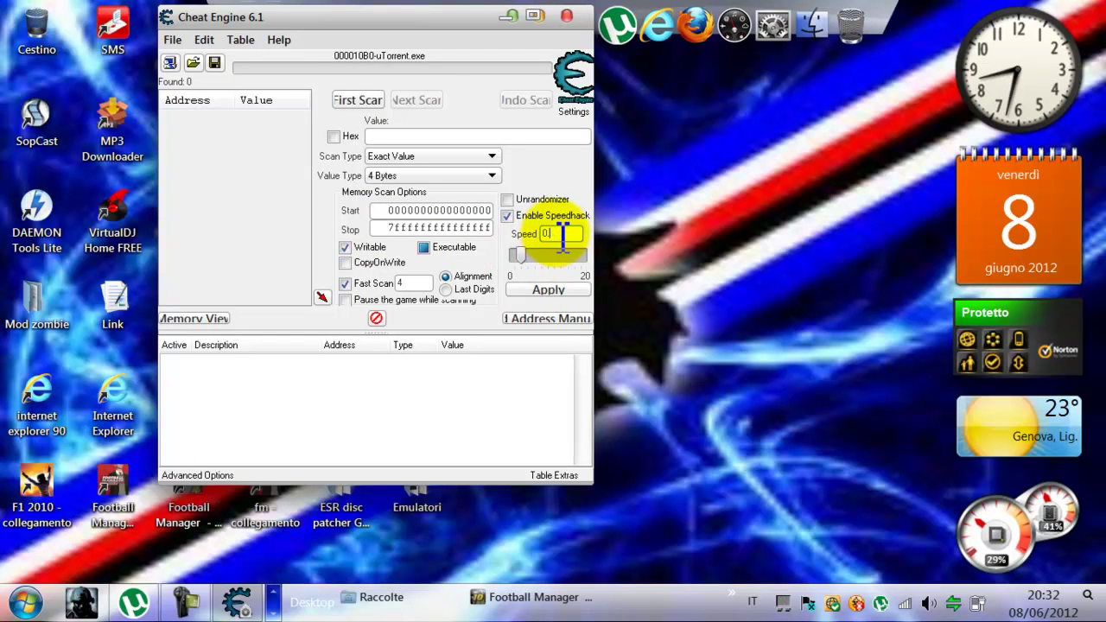
{"action": "left_click", "coordinate": [546, 291]}
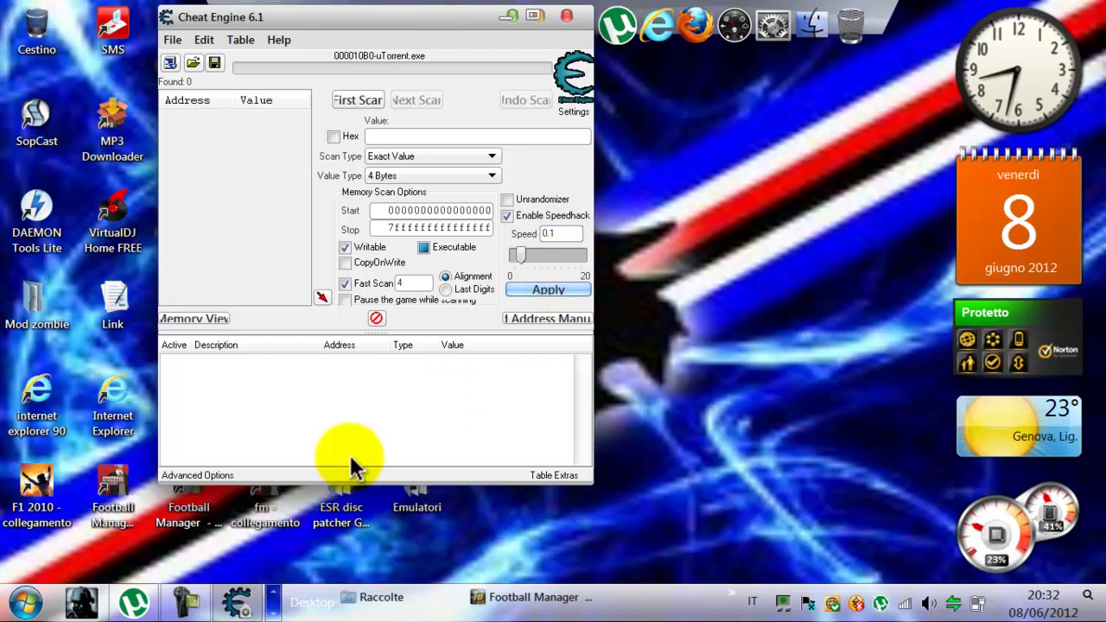
Switch to µTorrent to examine the torrents' transfer speeds, and minimize its window again
{"action": "left_click", "coordinate": [134, 605]}
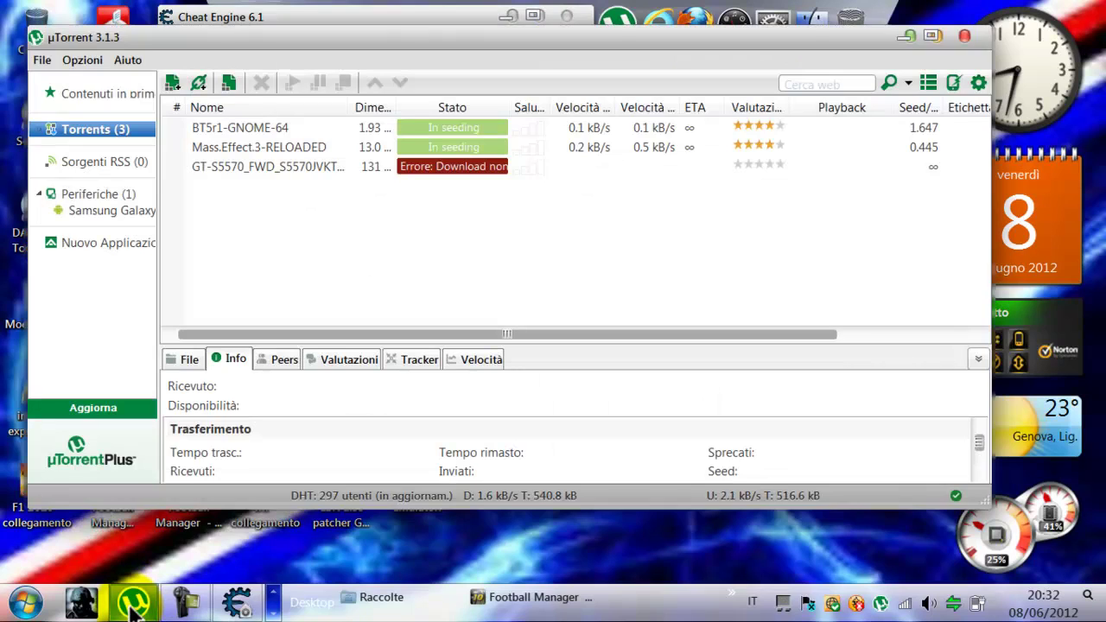
{"action": "left_click", "coordinate": [134, 605]}
{"action": "left_click", "coordinate": [134, 605]}
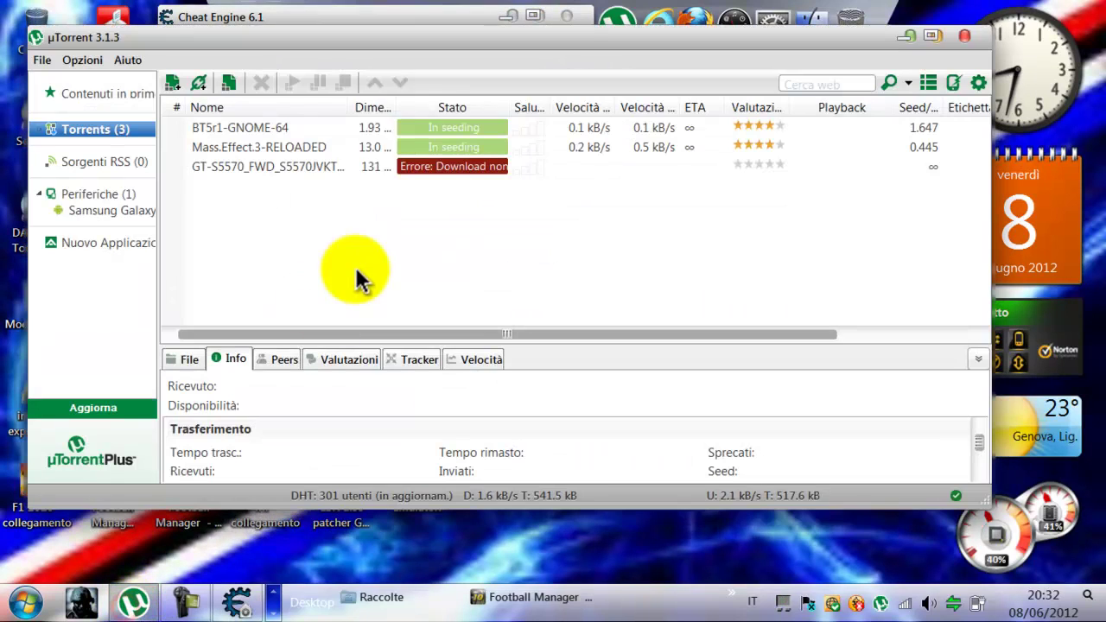
{"action": "left_click", "coordinate": [902, 37]}
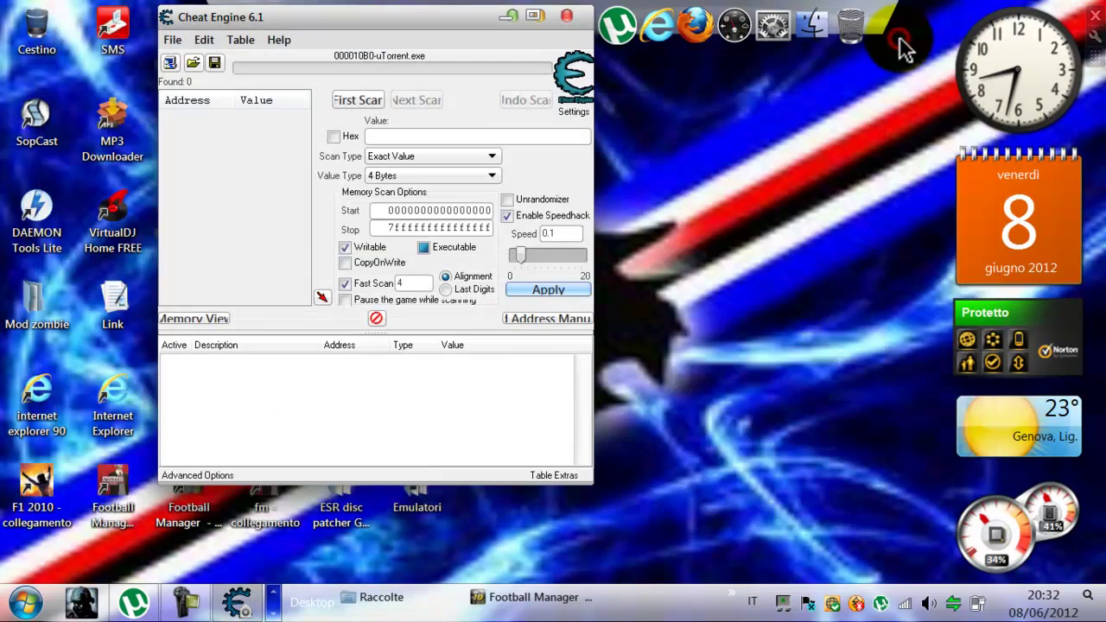
Apply the 0.1 Speedhack speed once more and close Cheat Engine
{"action": "left_click", "coordinate": [574, 290]}
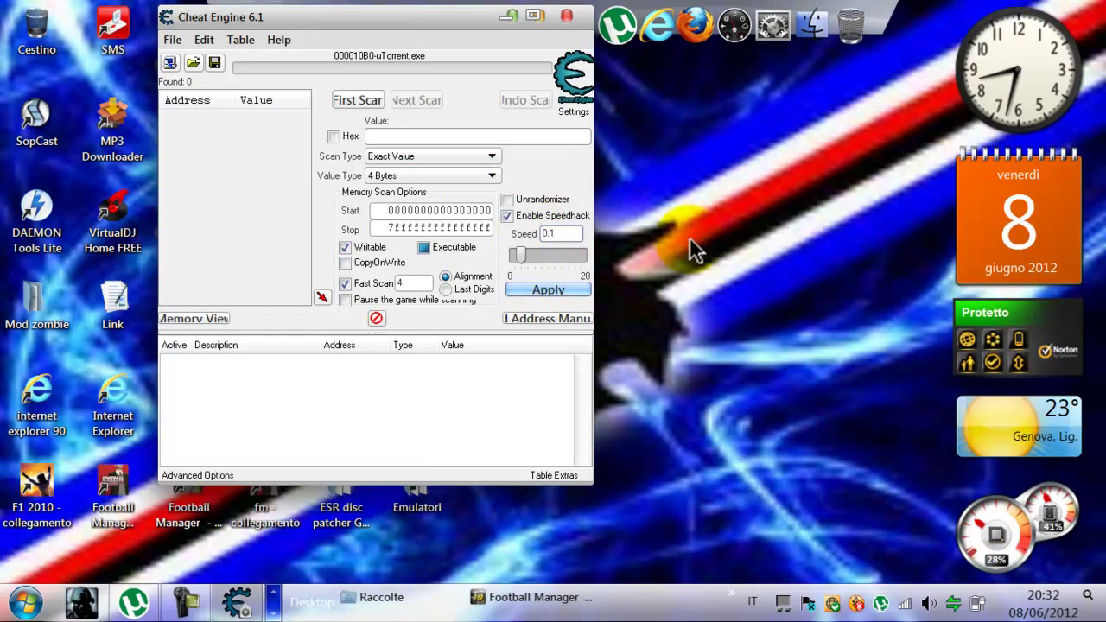
{"action": "left_click", "coordinate": [567, 19]}
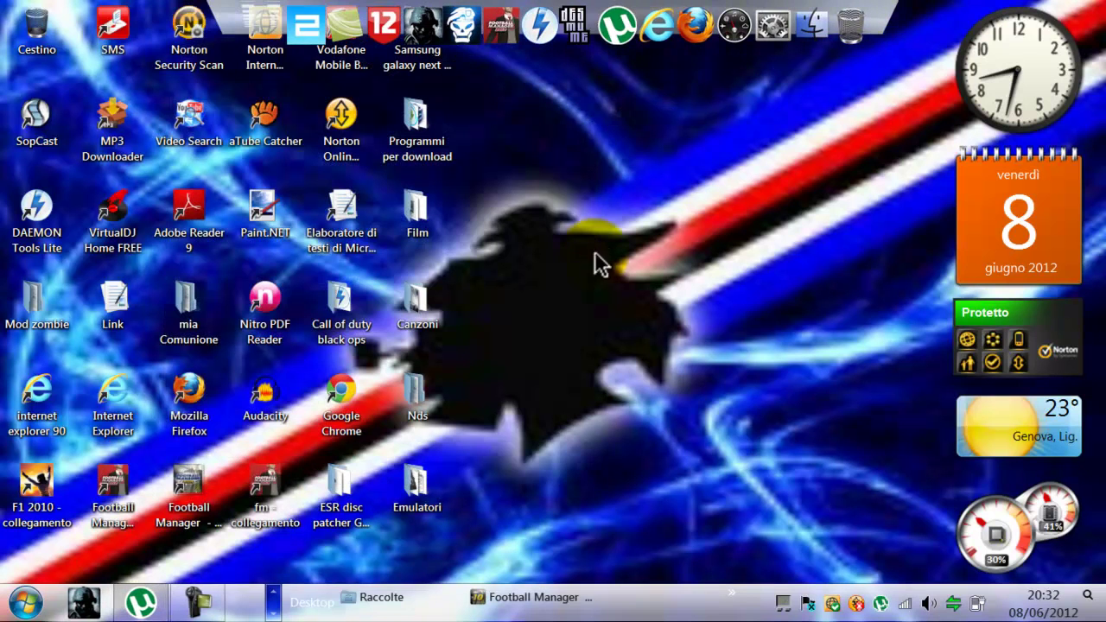
{"action": "left_click_drag", "start_coordinate": [522, 405], "coordinate": [683, 155]}
{"action": "left_click", "coordinate": [194, 605]}
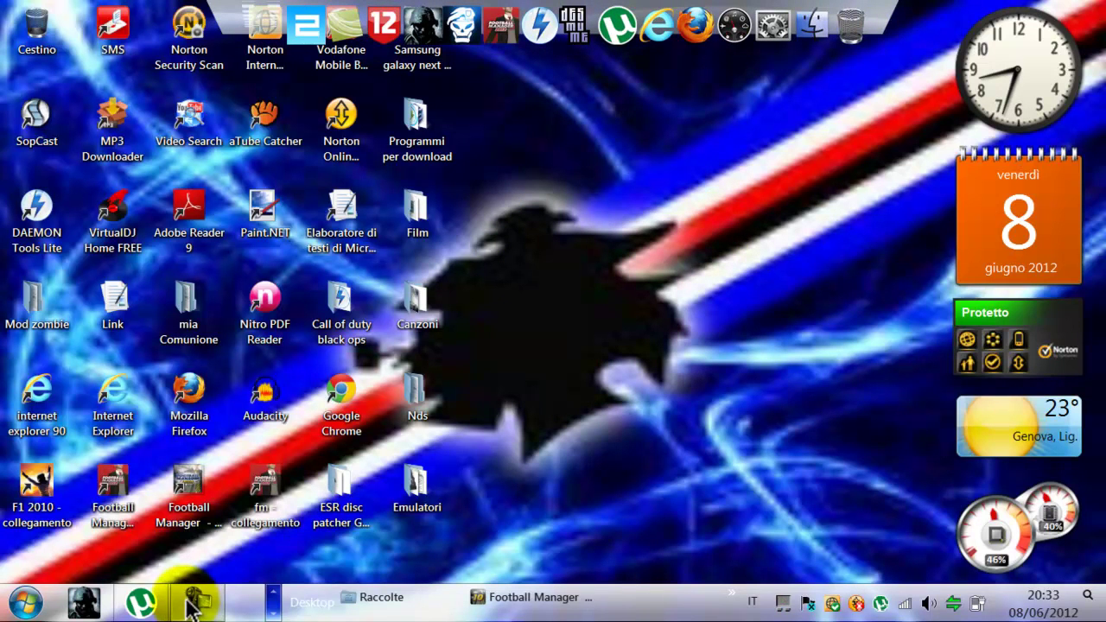
{"action": "mouse_move", "coordinate": [198, 607]}
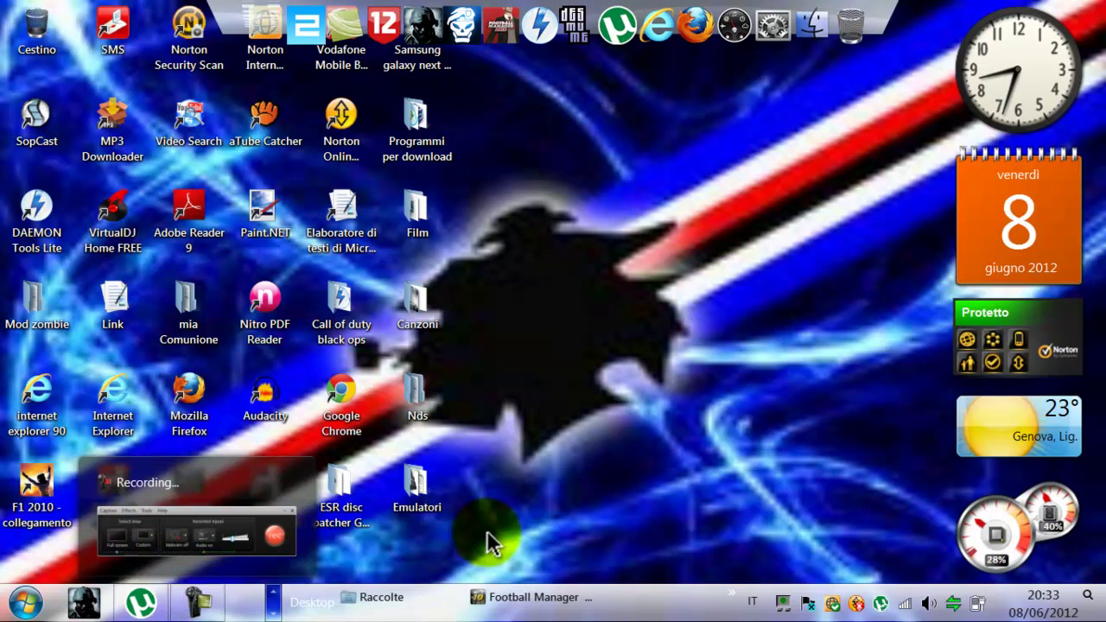